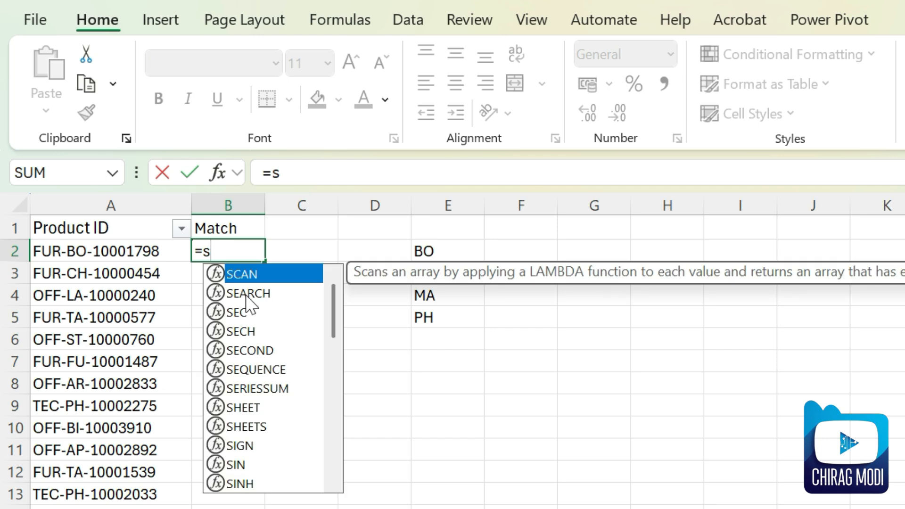
Enter the formula =SEARCH($E$2,A2) in cell B2 of the Match column.
{"action": "type", "text": "earch"}
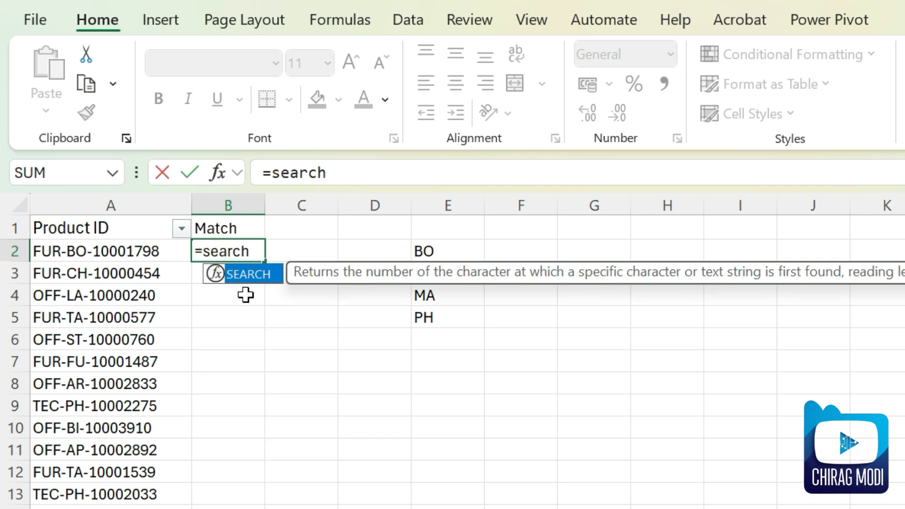
{"action": "key", "text": "Tab"}
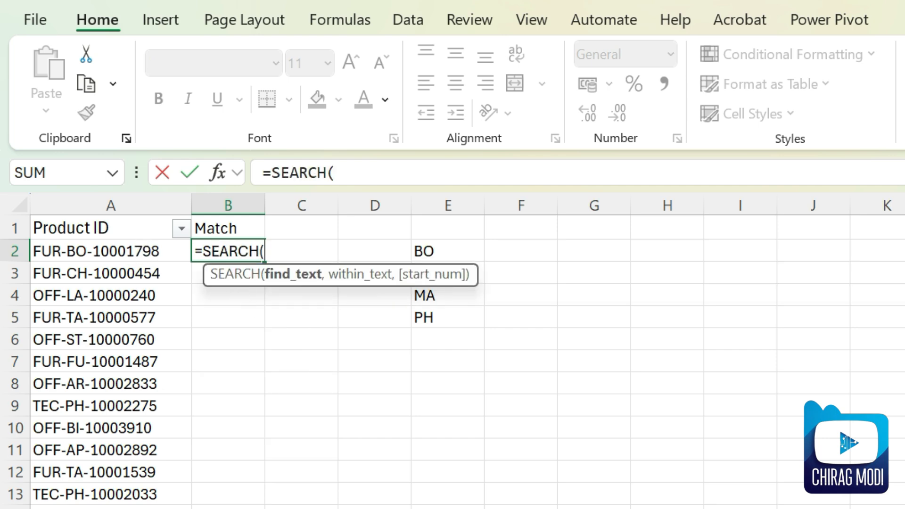
{"action": "left_click", "coordinate": [436, 249]}
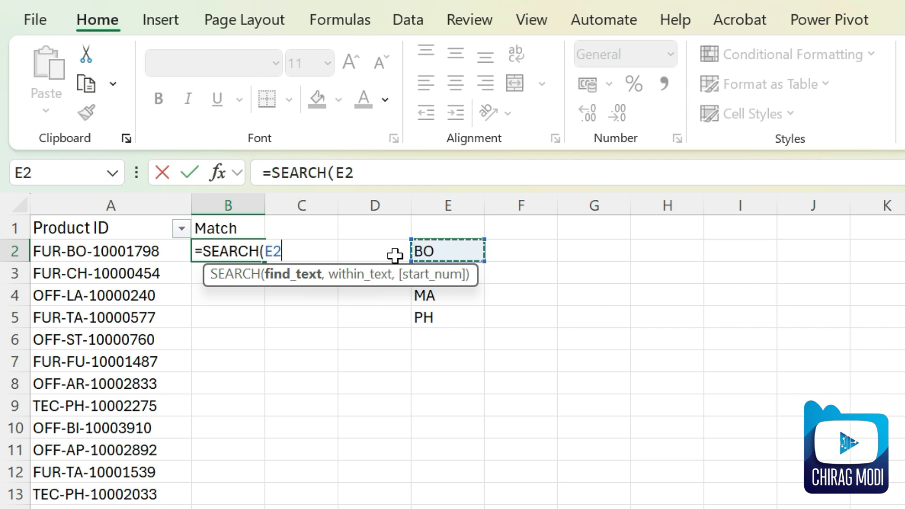
{"action": "key", "text": "F4"}
{"action": "type", "text": ","}
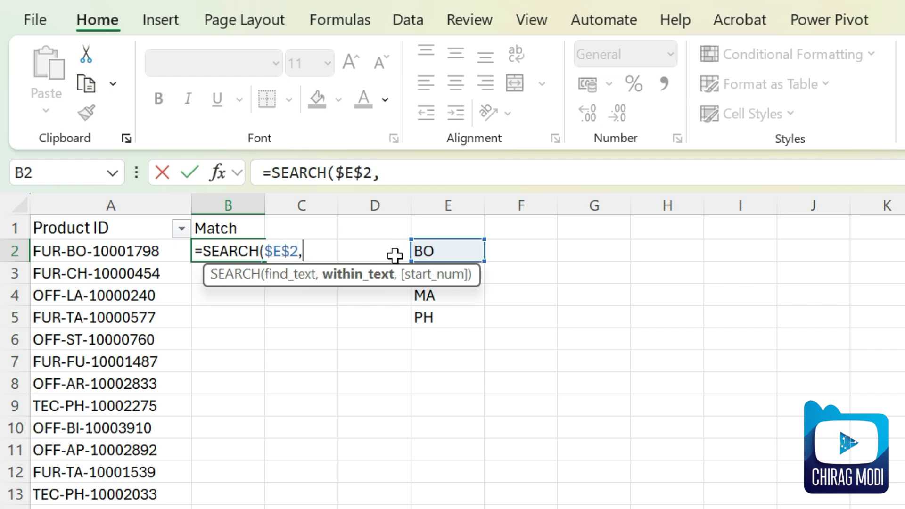
{"action": "left_click", "coordinate": [57, 251]}
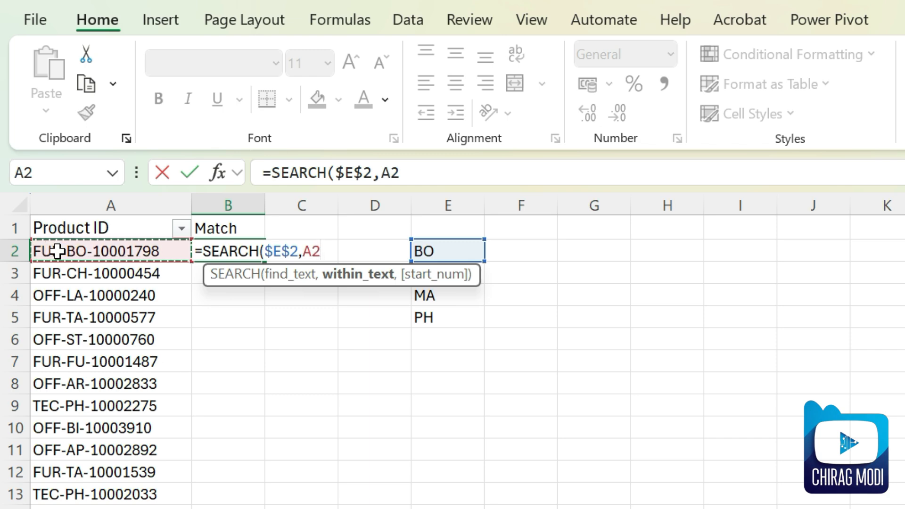
{"action": "type", "text": ")"}
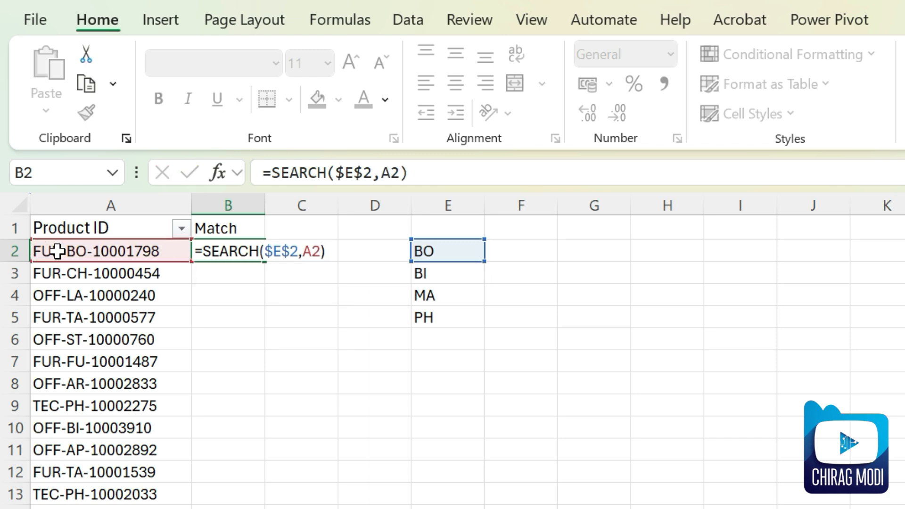
{"action": "key", "text": "Return"}
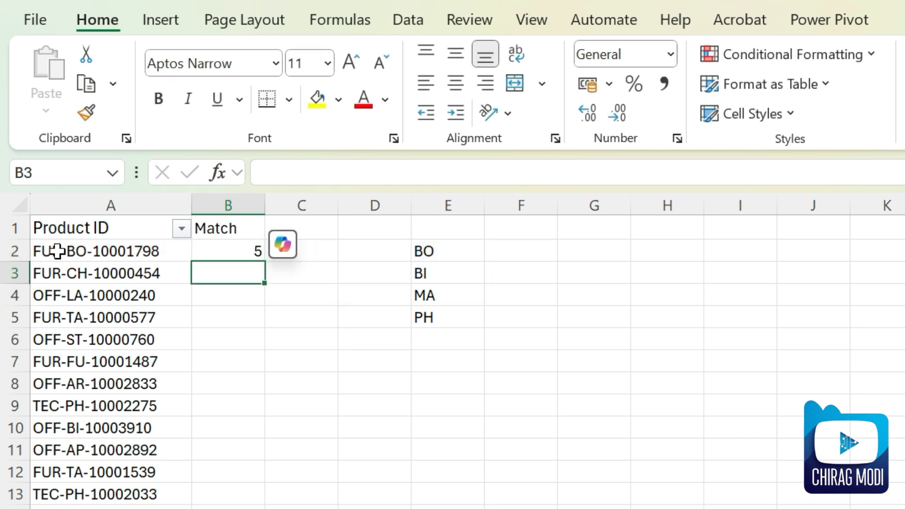
Compare the SEARCH result in B2 with the leading characters of the product ID in A2 and the code in E2.
{"action": "left_click", "coordinate": [225, 249]}
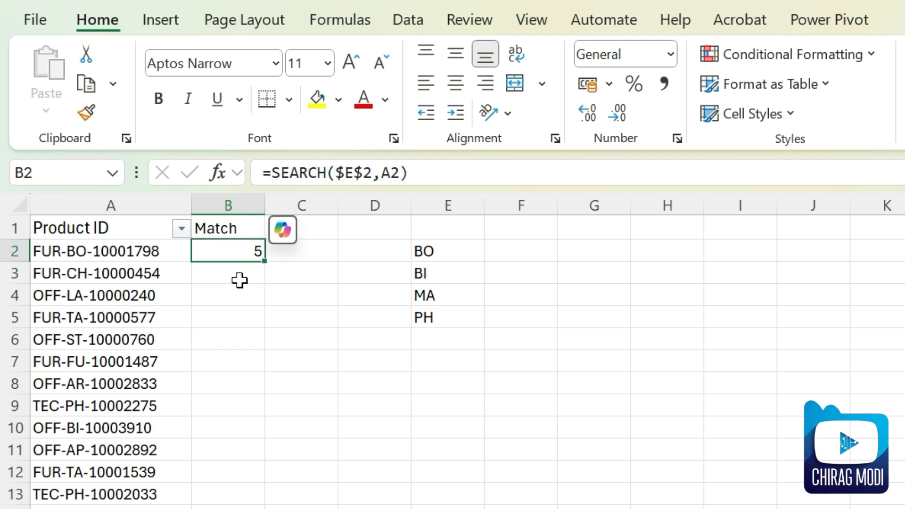
{"action": "left_click", "coordinate": [131, 252]}
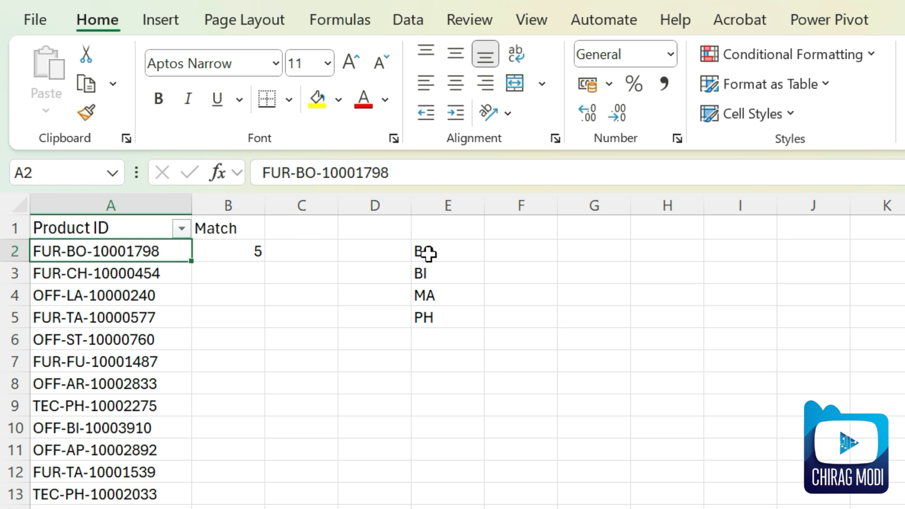
{"action": "left_click", "coordinate": [452, 253]}
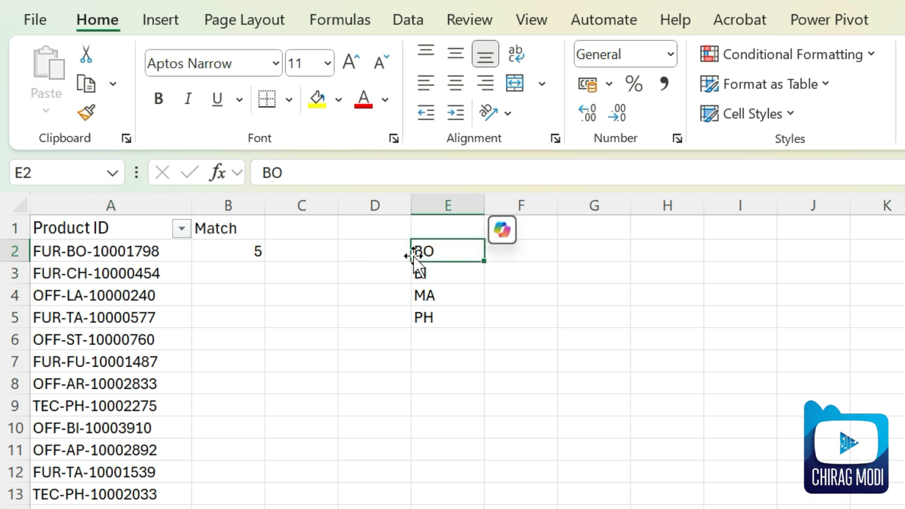
{"action": "left_click", "coordinate": [51, 257]}
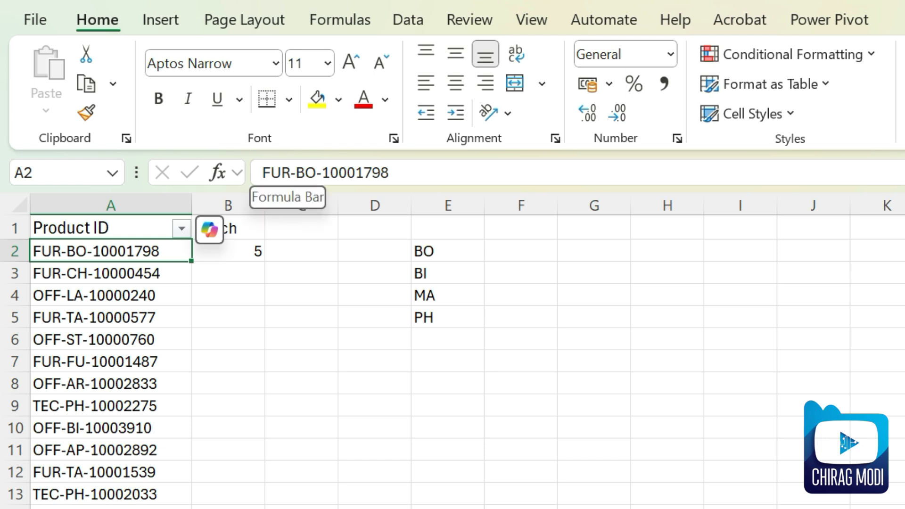
{"action": "left_click", "coordinate": [263, 173]}
{"action": "key", "text": "shift+Right"}
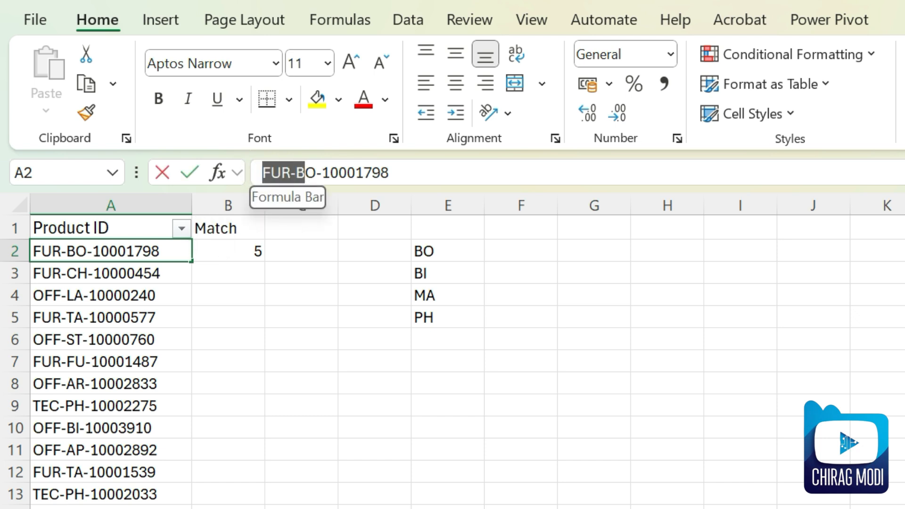
{"action": "left_click", "coordinate": [311, 173]}
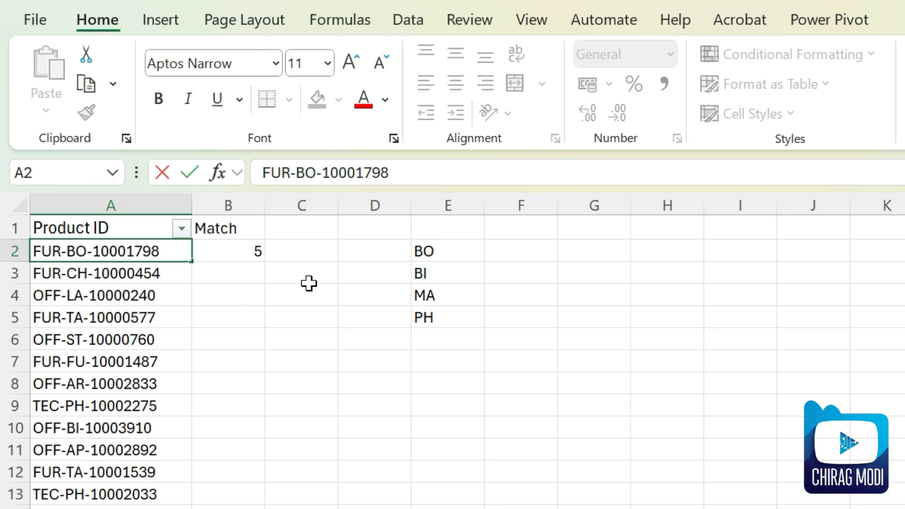
{"action": "left_click", "coordinate": [464, 249]}
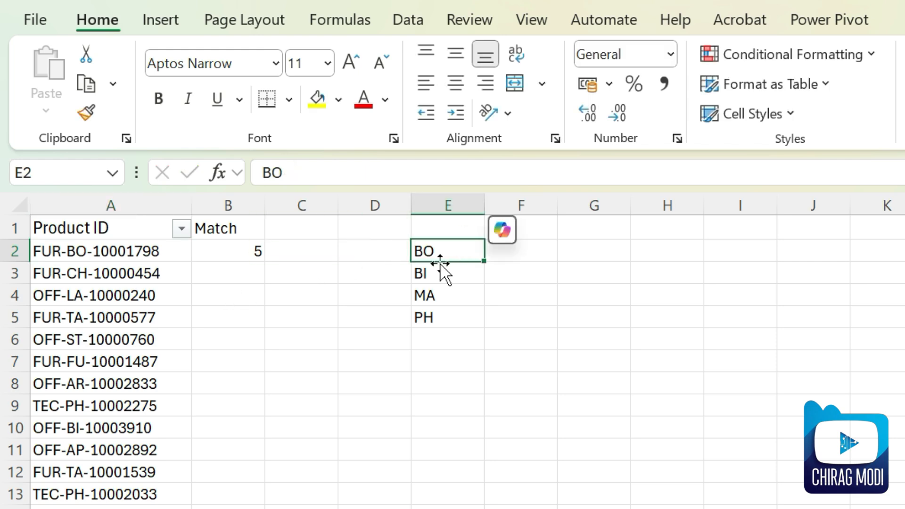
Fill the SEARCH formula from B2 down the whole Match column.
{"action": "left_click", "coordinate": [235, 256]}
{"action": "left_click", "coordinate": [233, 269]}
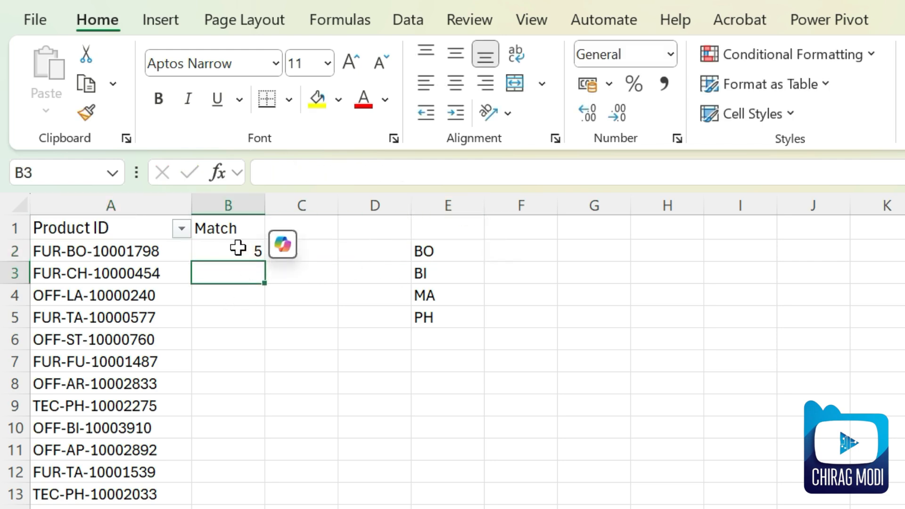
{"action": "left_click", "coordinate": [236, 245]}
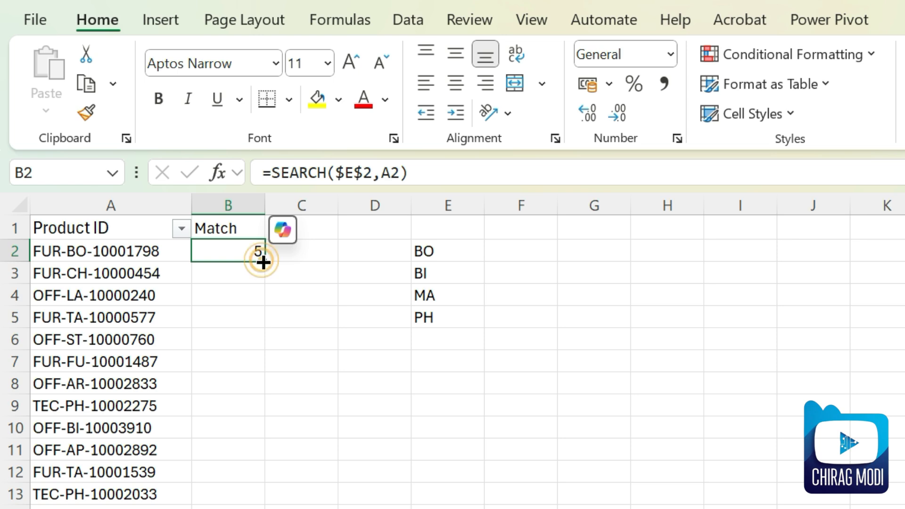
{"action": "double_click", "coordinate": [264, 262]}
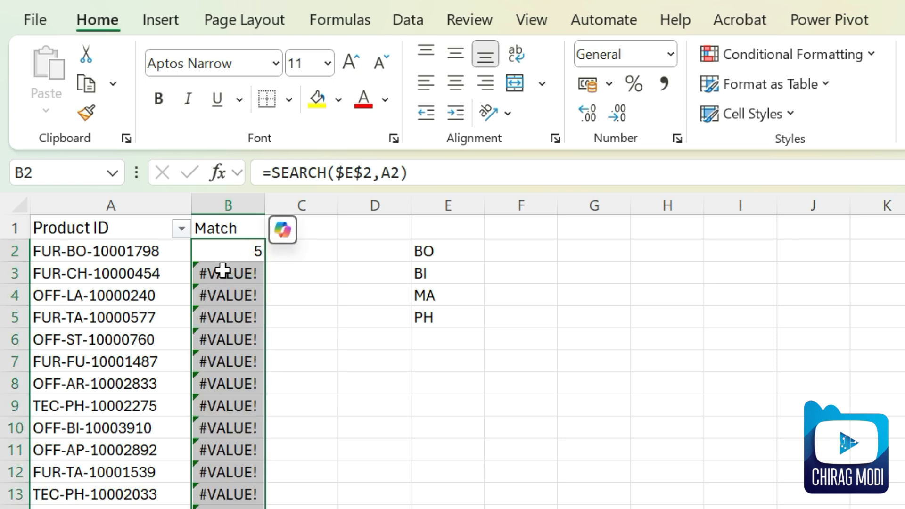
Examine the Match column results against the product IDs from row 2 down to row 40.
{"action": "left_click", "coordinate": [219, 254]}
{"action": "left_click", "coordinate": [152, 254]}
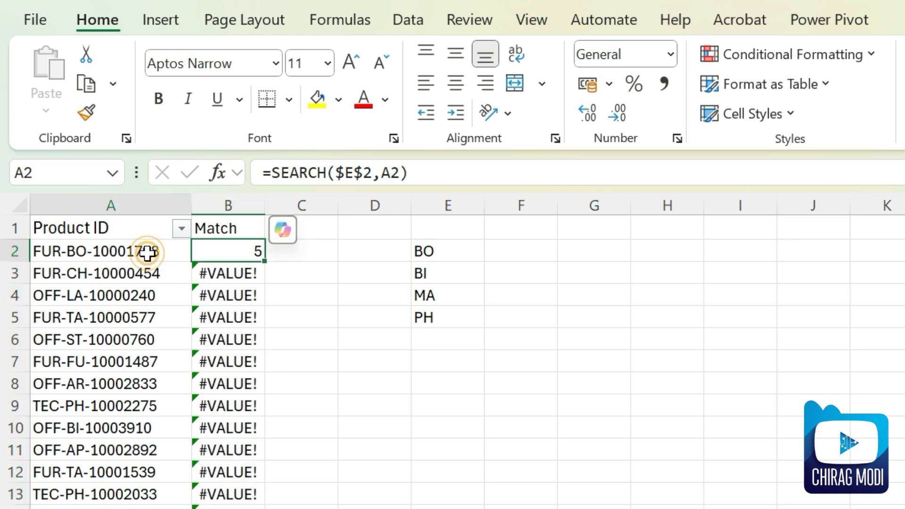
{"action": "left_click", "coordinate": [152, 280]}
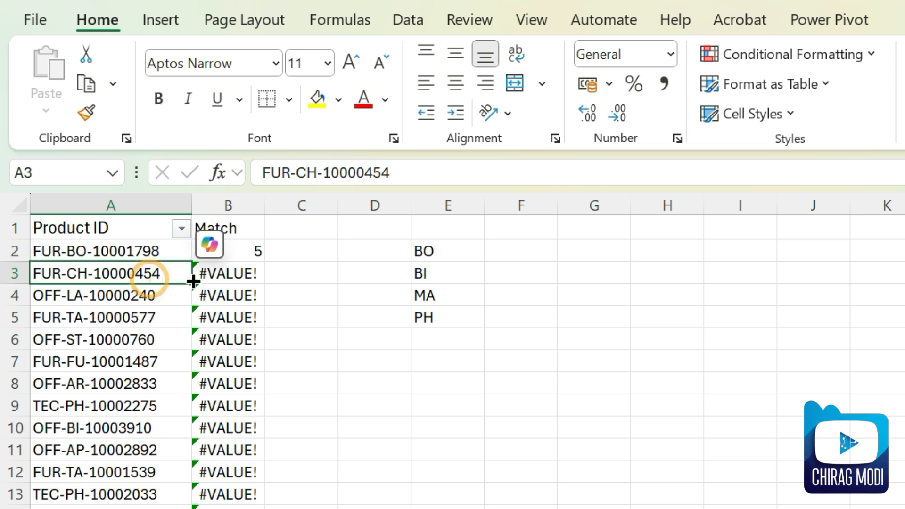
{"action": "left_click", "coordinate": [228, 280]}
{"action": "scroll", "coordinate": [236, 464], "scroll_direction": "down", "scroll_amount": 4}
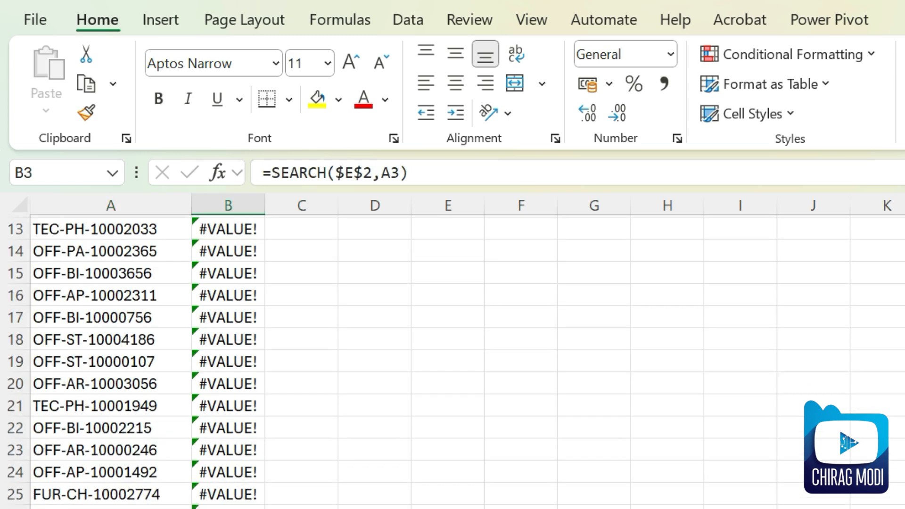
{"action": "left_click", "coordinate": [228, 508]}
{"action": "left_click", "coordinate": [152, 508]}
{"action": "left_click", "coordinate": [228, 508]}
{"action": "scroll", "coordinate": [228, 508], "scroll_direction": "down", "scroll_amount": 5}
{"action": "scroll", "coordinate": [135, 485], "scroll_direction": "down", "scroll_amount": 1}
{"action": "left_click", "coordinate": [133, 491]}
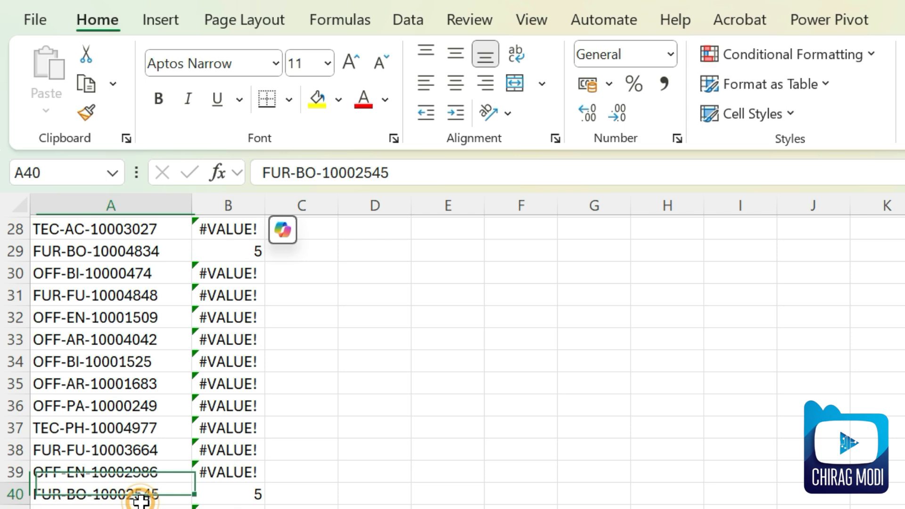
{"action": "left_click", "coordinate": [235, 495]}
{"action": "scroll", "coordinate": [202, 490], "scroll_direction": "up", "scroll_amount": 9}
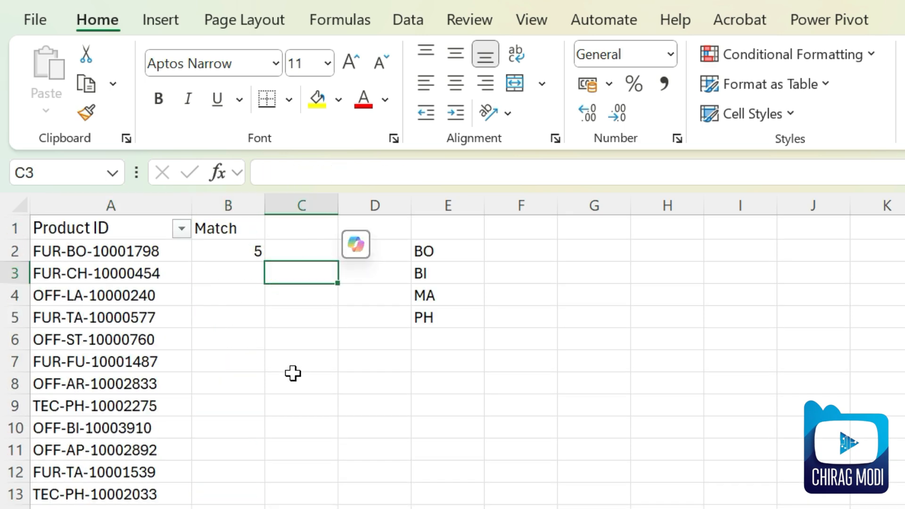
Review the formula in B2, the list of search codes in E2:E5 and the first product IDs.
{"action": "left_click", "coordinate": [233, 250]}
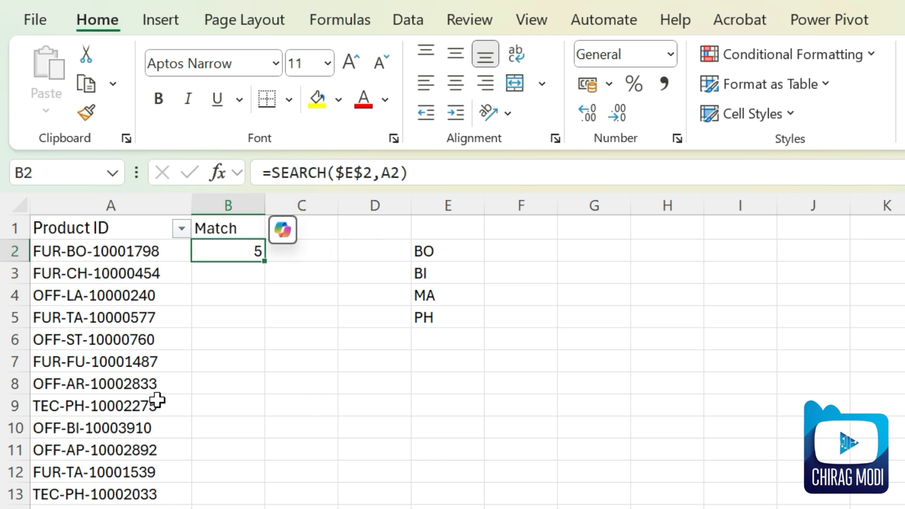
{"action": "left_click", "coordinate": [461, 253]}
{"action": "left_click_drag", "start_coordinate": [461, 257], "coordinate": [461, 317]}
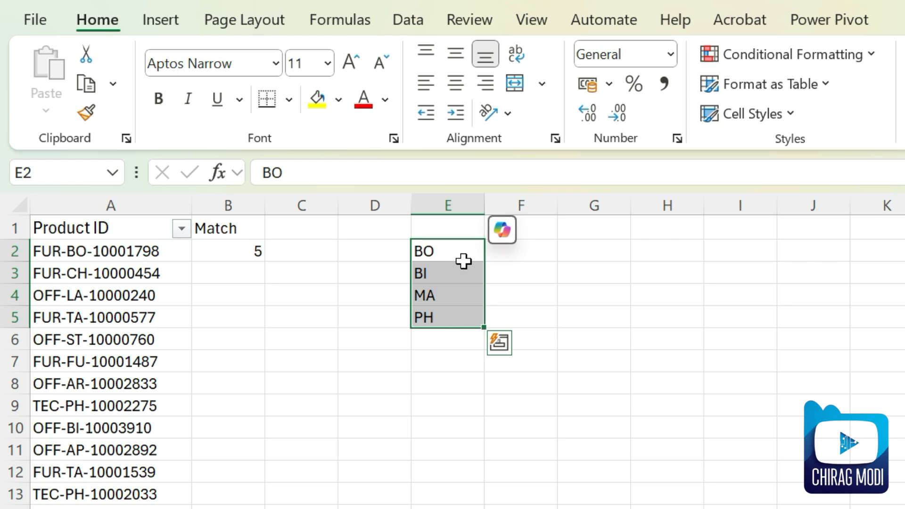
{"action": "left_click", "coordinate": [151, 255]}
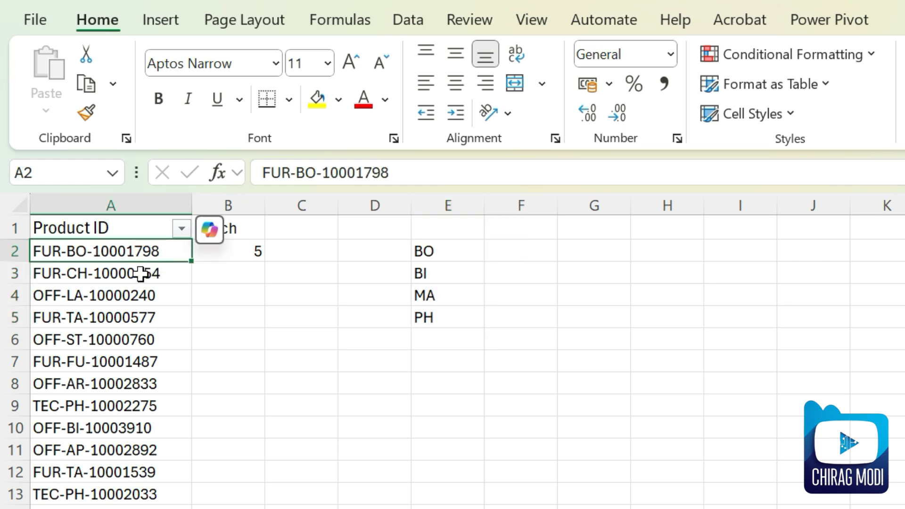
{"action": "left_click", "coordinate": [141, 273]}
{"action": "left_click", "coordinate": [140, 253]}
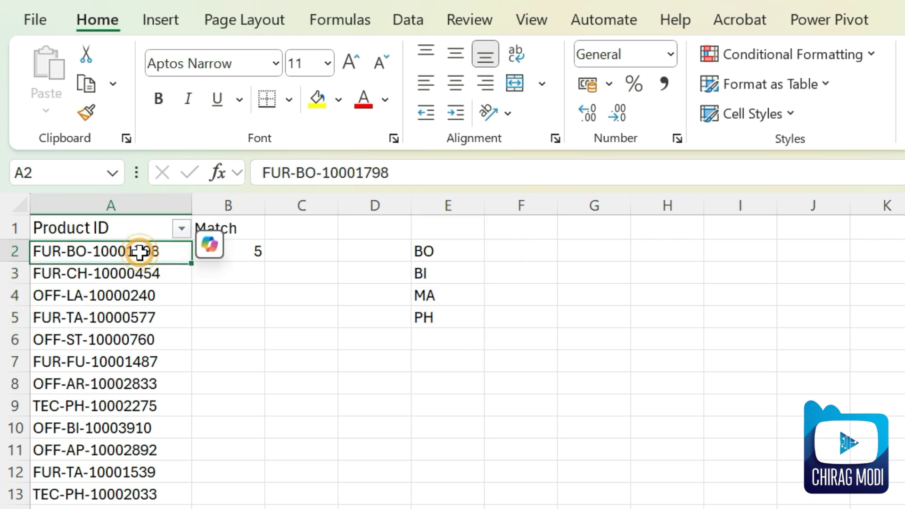
Clear B2 and start a COUNTIF formula there with A2 as the range and E2:E5 as the criteria.
{"action": "left_click", "coordinate": [239, 255]}
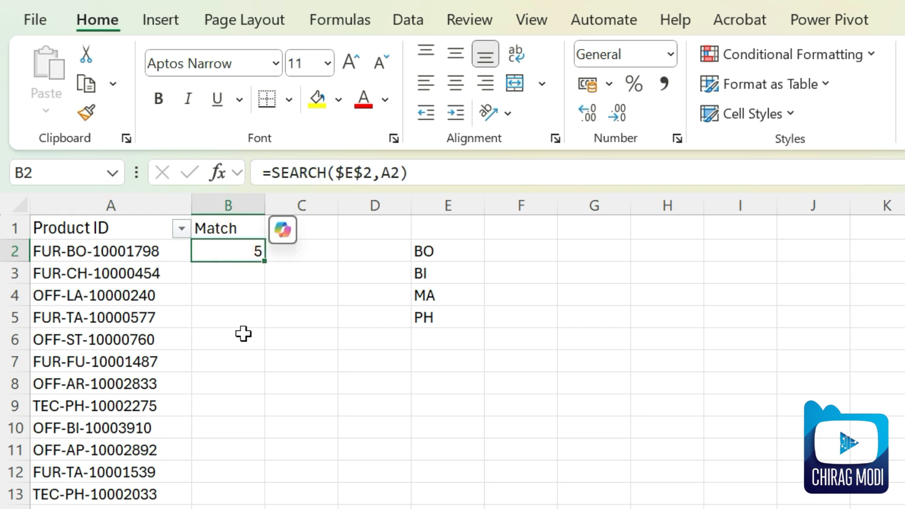
{"action": "key", "text": "Delete"}
{"action": "type", "text": "=cou"}
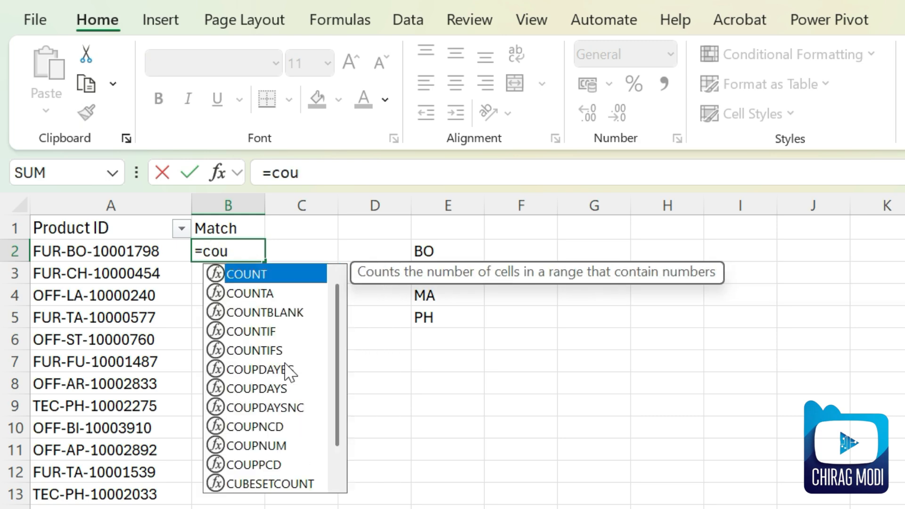
{"action": "type", "text": "nti"}
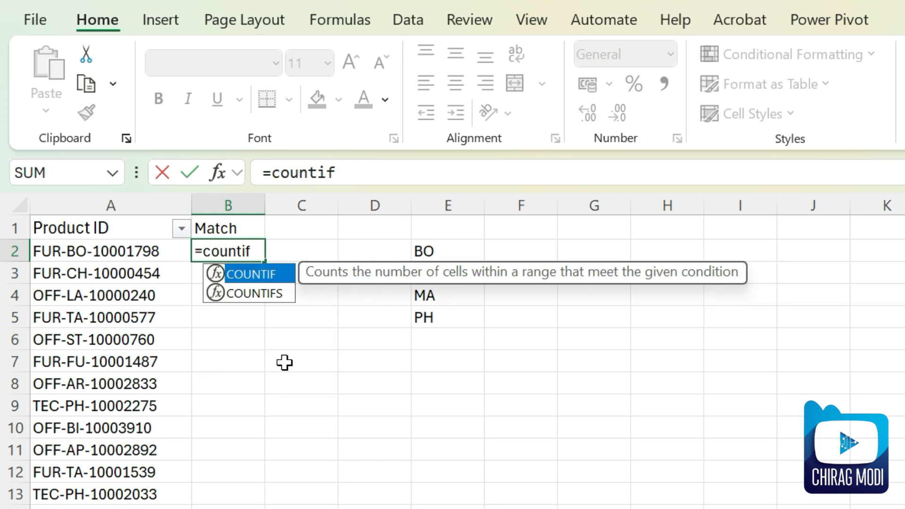
{"action": "type", "text": "f"}
{"action": "key", "text": "Tab"}
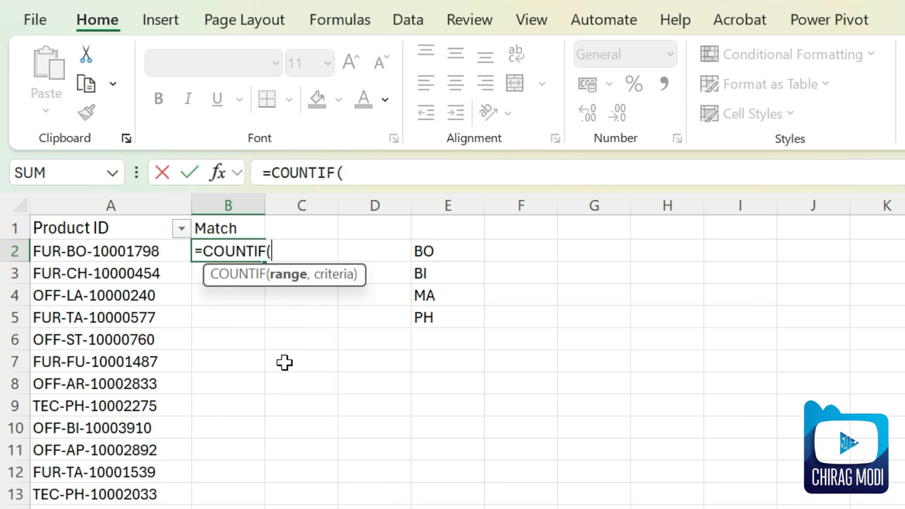
{"action": "left_click", "coordinate": [121, 256]}
{"action": "type", "text": ","}
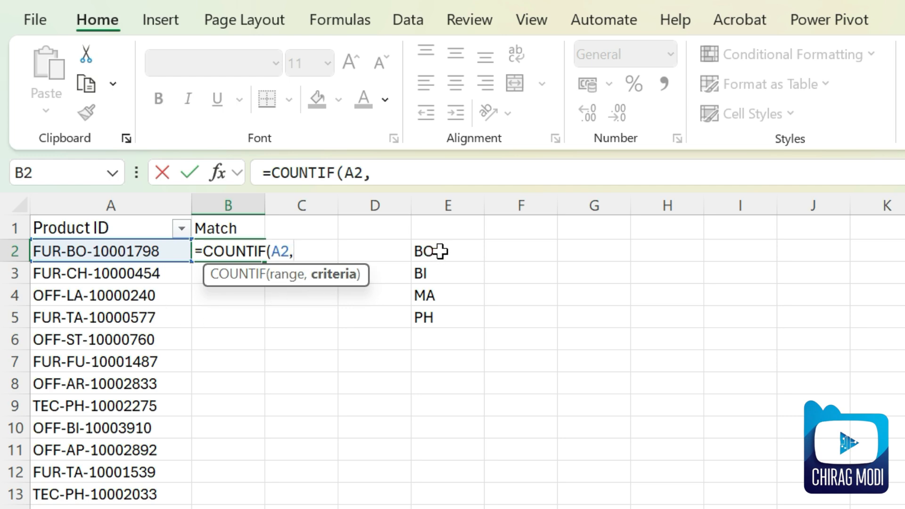
{"action": "left_click_drag", "start_coordinate": [442, 251], "coordinate": [439, 317]}
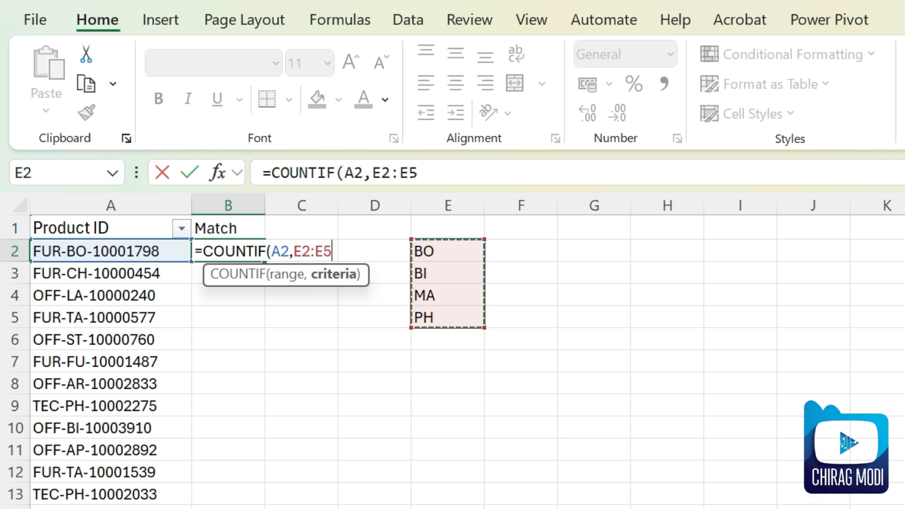
Complete the B2 formula with wildcards around the criteria as =COUNTIF(A2,"*"&E2:E5&"*").
{"action": "left_click", "coordinate": [293, 251]}
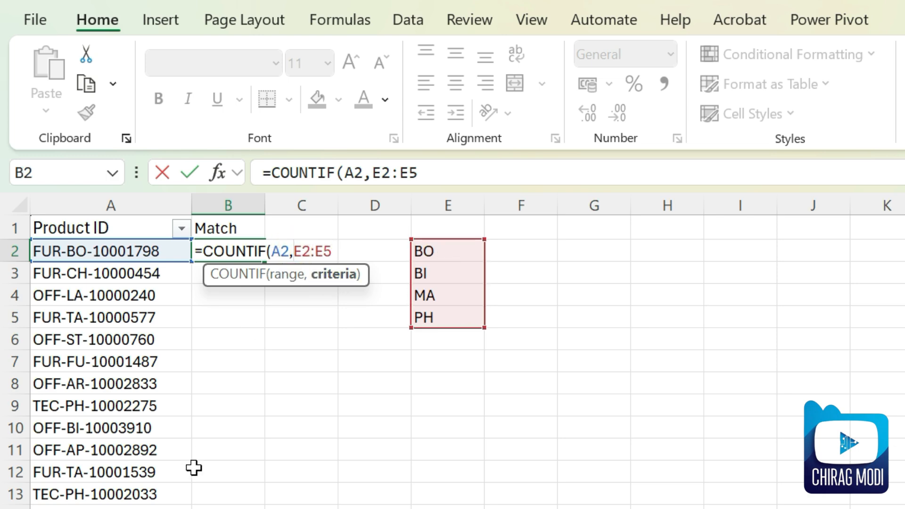
{"action": "type", "text": "\"*\""}
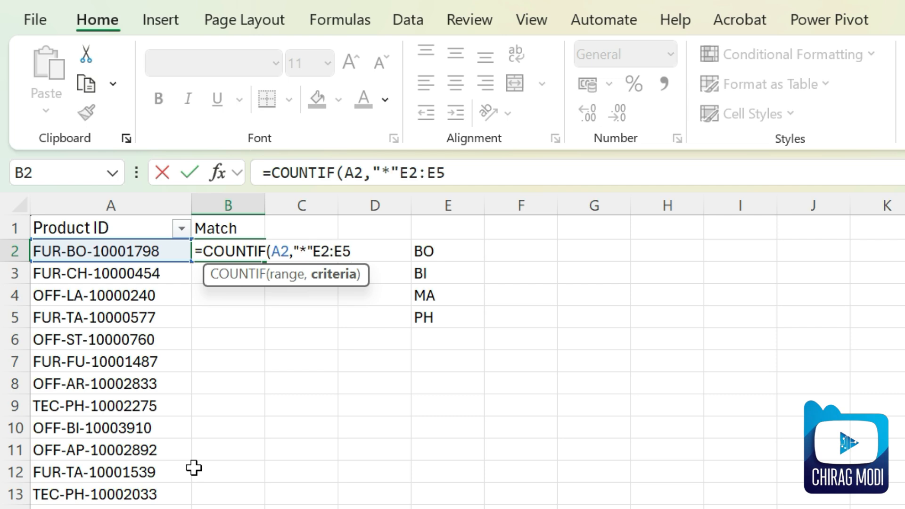
{"action": "type", "text": "&"}
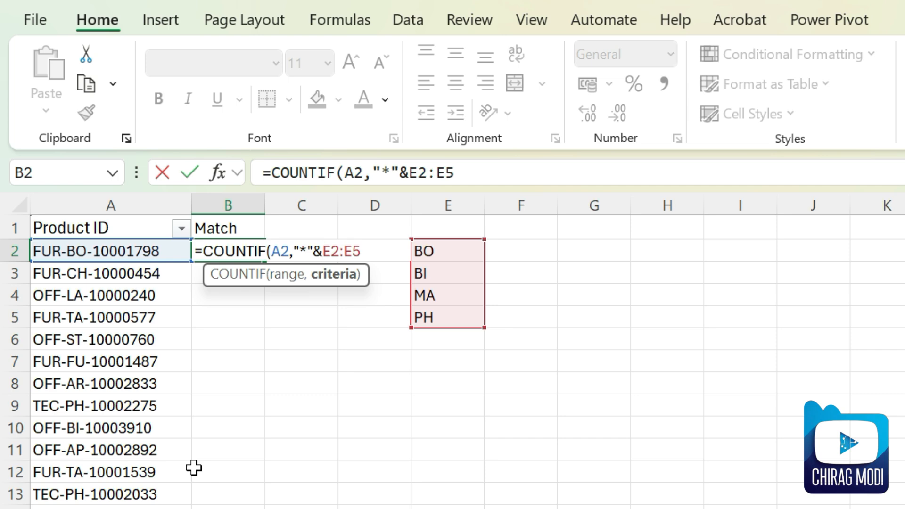
{"action": "left_click", "coordinate": [453, 172]}
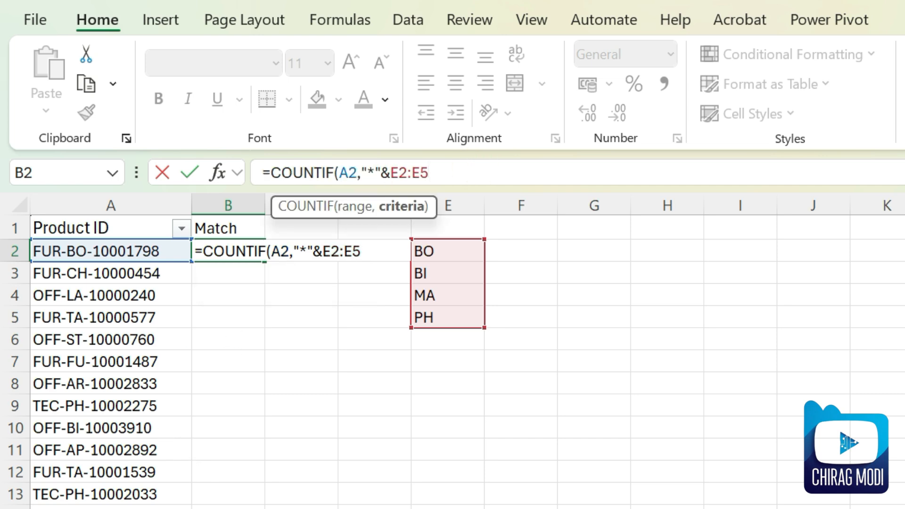
{"action": "type", "text": "&\"*\""}
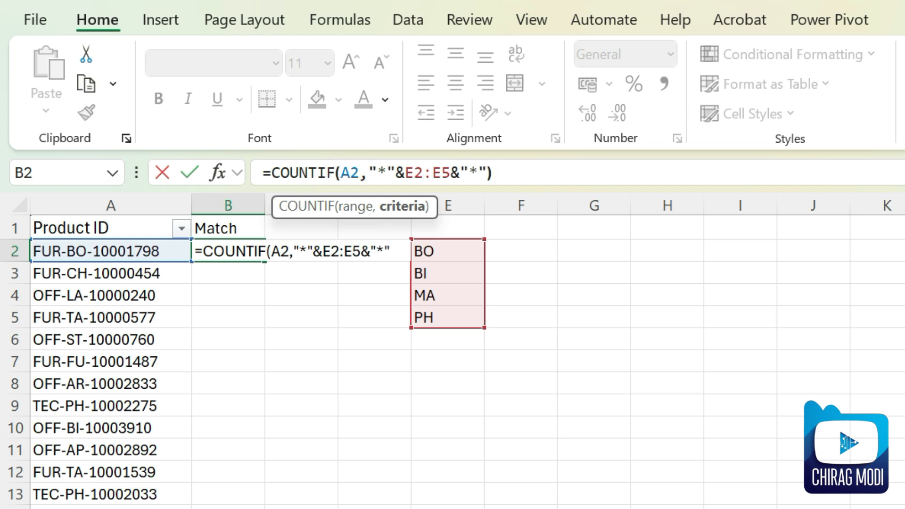
{"action": "type", "text": ")"}
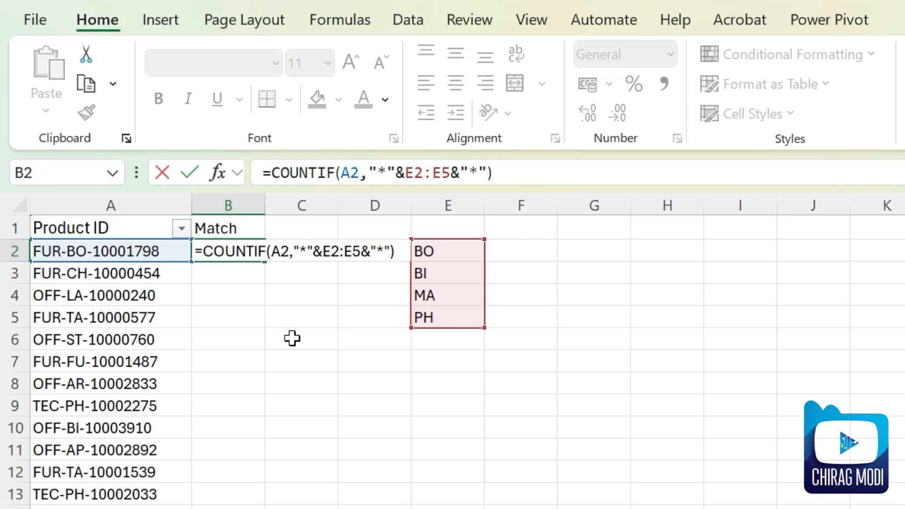
{"action": "key", "text": "Return"}
Examine the COUNTIF results spilled over B2:B5 alongside the list of search codes in E2:E5.
{"action": "left_click", "coordinate": [228, 361]}
{"action": "left_click", "coordinate": [216, 255]}
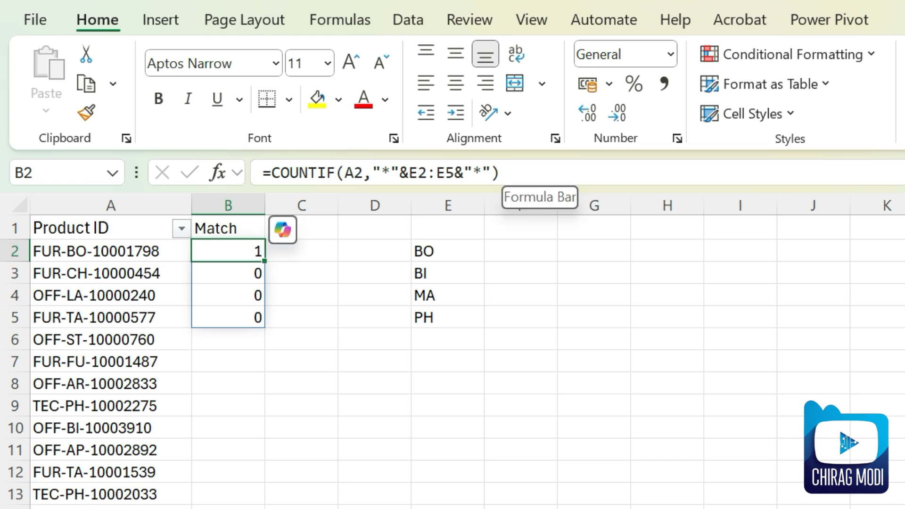
{"action": "left_click", "coordinate": [228, 302]}
{"action": "left_click", "coordinate": [222, 247]}
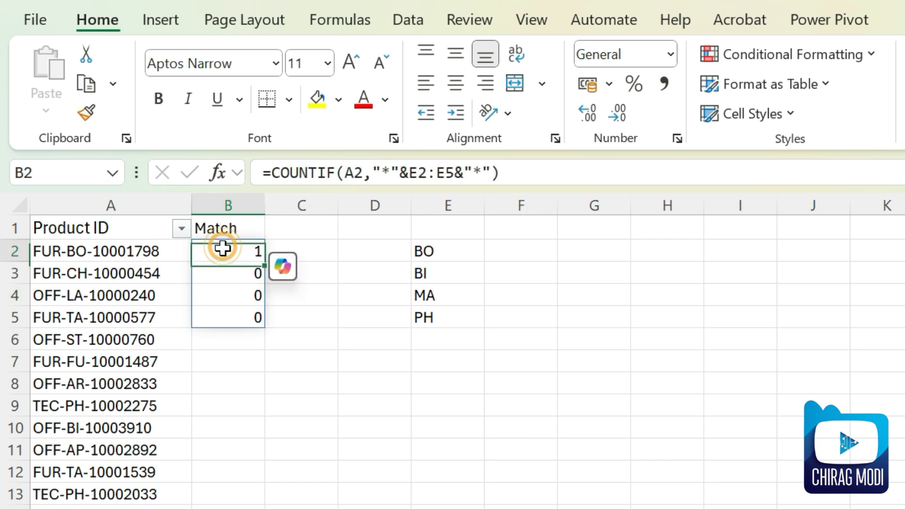
{"action": "left_click_drag", "start_coordinate": [223, 247], "coordinate": [238, 325]}
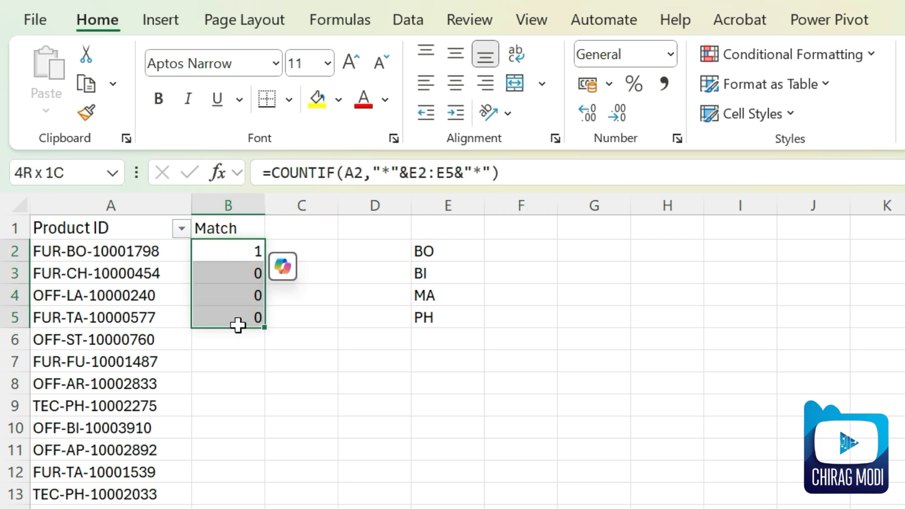
{"action": "left_click", "coordinate": [243, 384]}
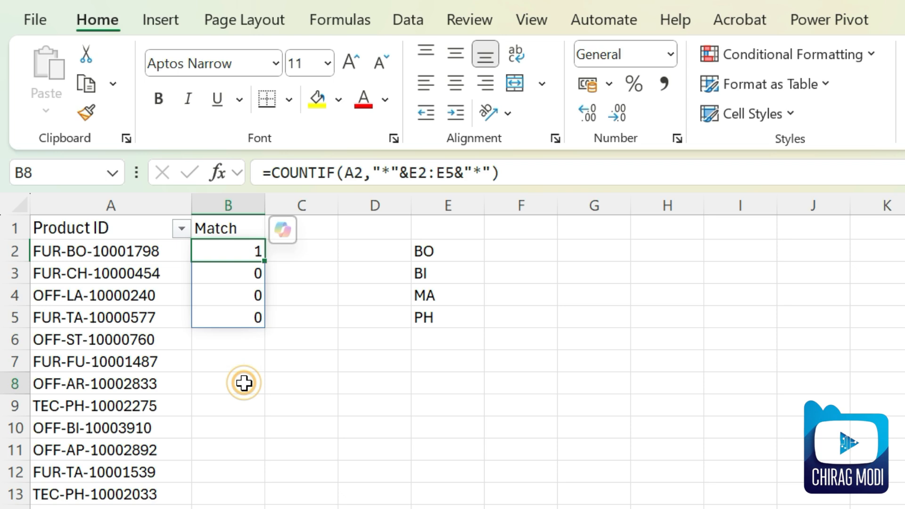
{"action": "left_click", "coordinate": [209, 249]}
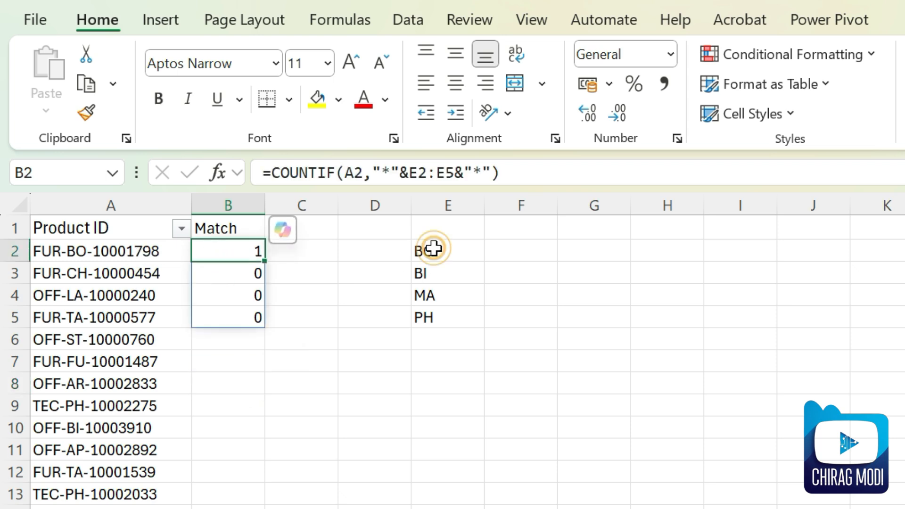
{"action": "left_click_drag", "start_coordinate": [432, 248], "coordinate": [448, 317]}
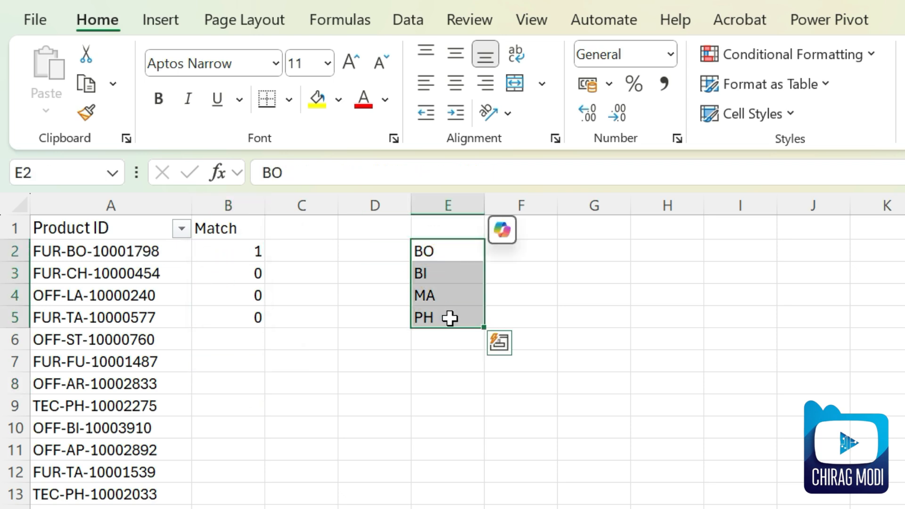
{"action": "left_click", "coordinate": [228, 340]}
{"action": "left_click", "coordinate": [228, 254]}
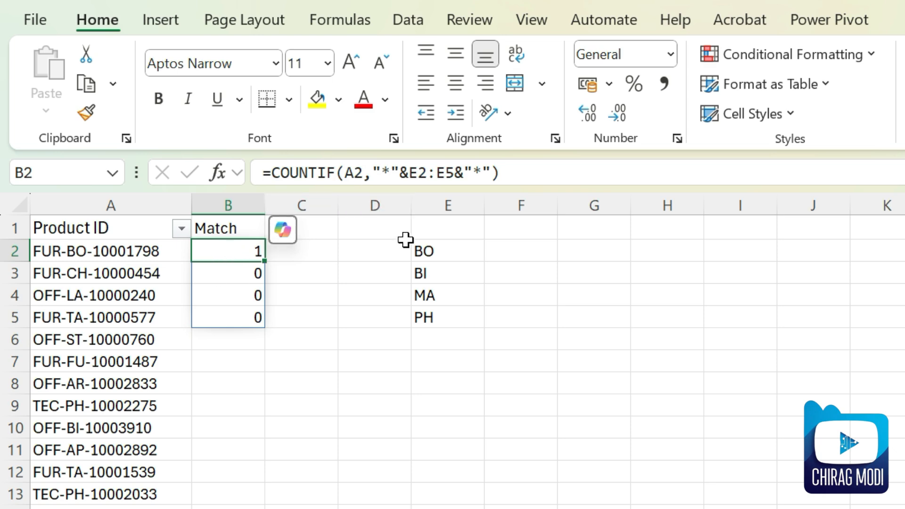
Check each code from E2 to E5 against the product ID in A2 and its corresponding result in B2:B5.
{"action": "left_click", "coordinate": [456, 250]}
{"action": "left_click", "coordinate": [246, 249]}
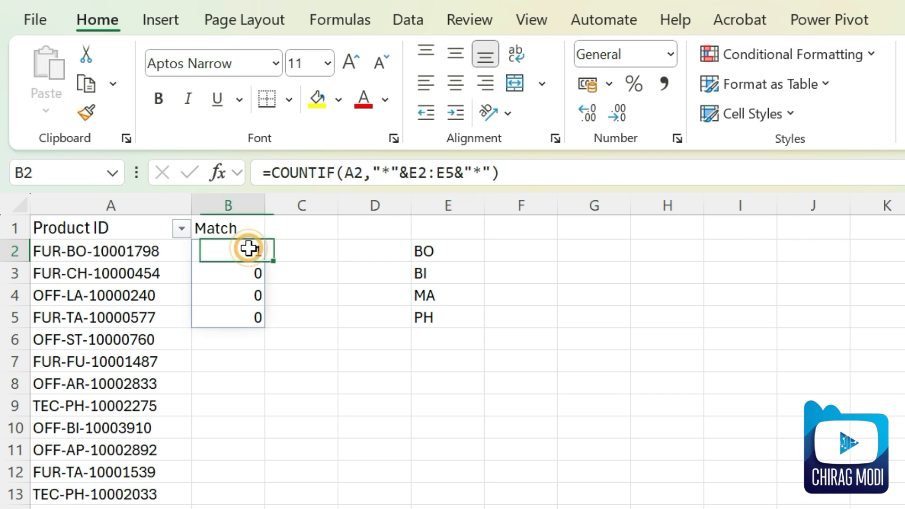
{"action": "left_click", "coordinate": [160, 252]}
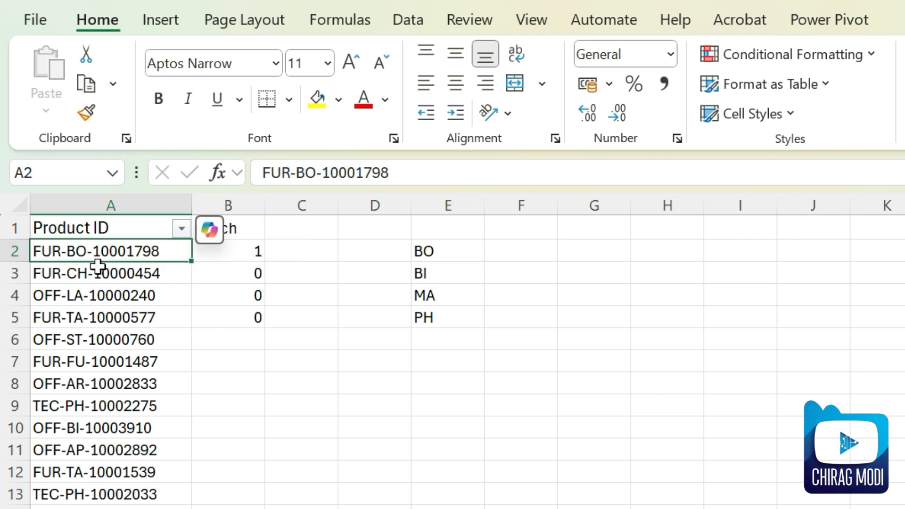
{"action": "left_click", "coordinate": [230, 255]}
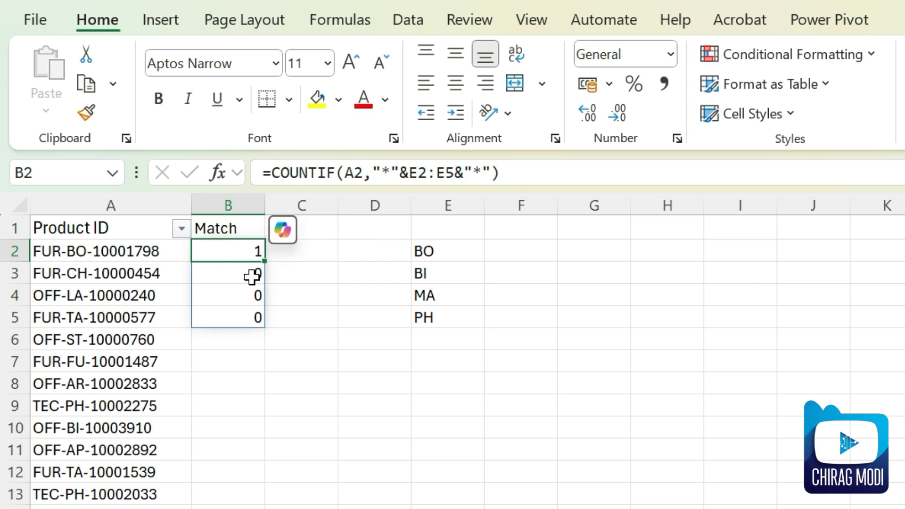
{"action": "left_click", "coordinate": [235, 270]}
{"action": "left_click", "coordinate": [447, 273]}
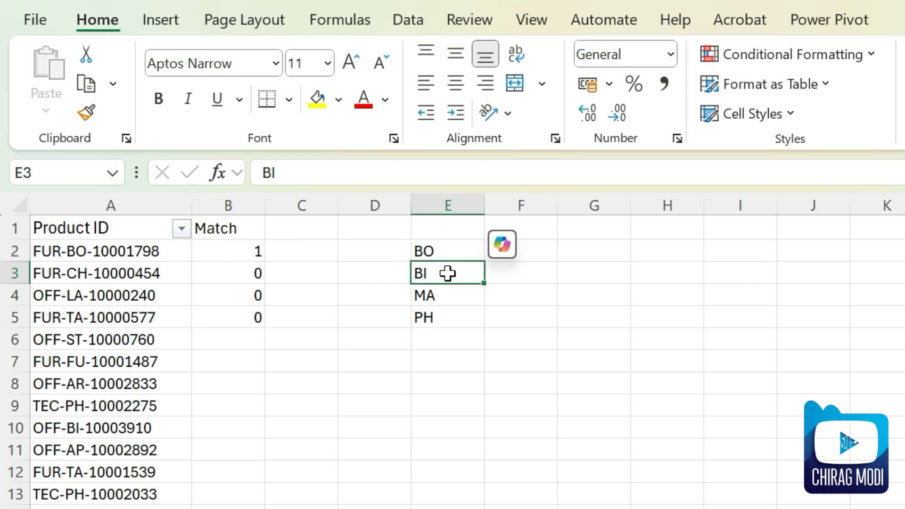
{"action": "left_click", "coordinate": [139, 251]}
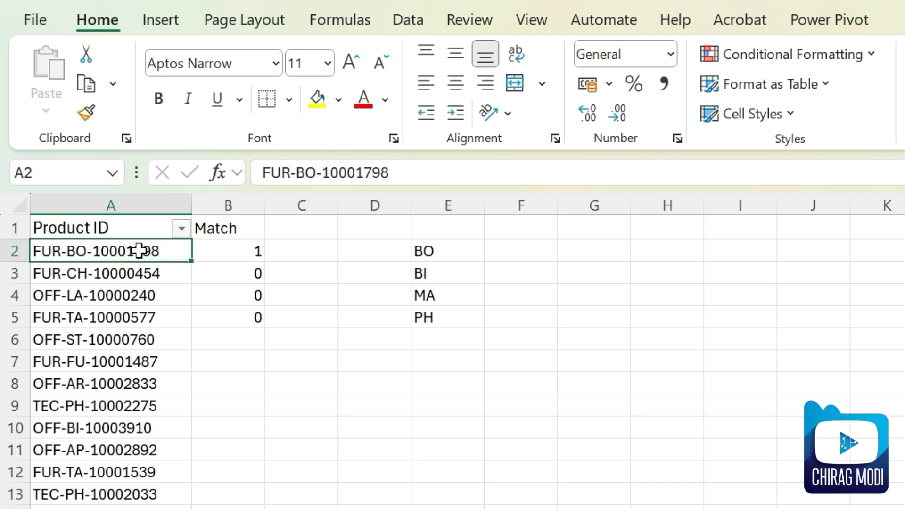
{"action": "left_click", "coordinate": [227, 273]}
{"action": "left_click", "coordinate": [454, 295]}
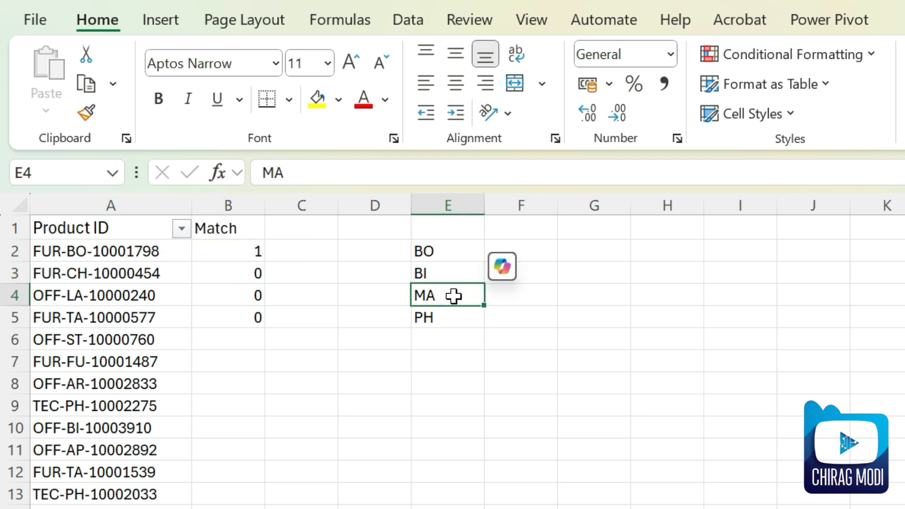
{"action": "left_click", "coordinate": [157, 258]}
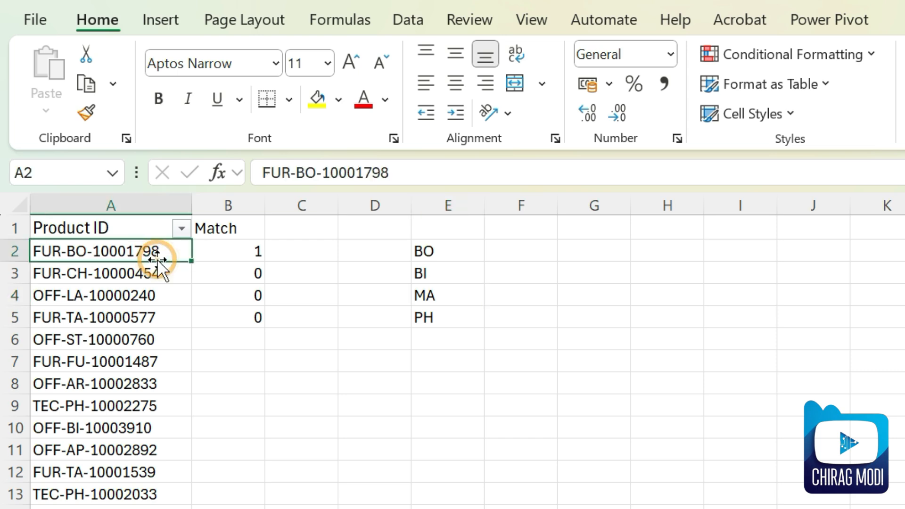
{"action": "left_click", "coordinate": [225, 300]}
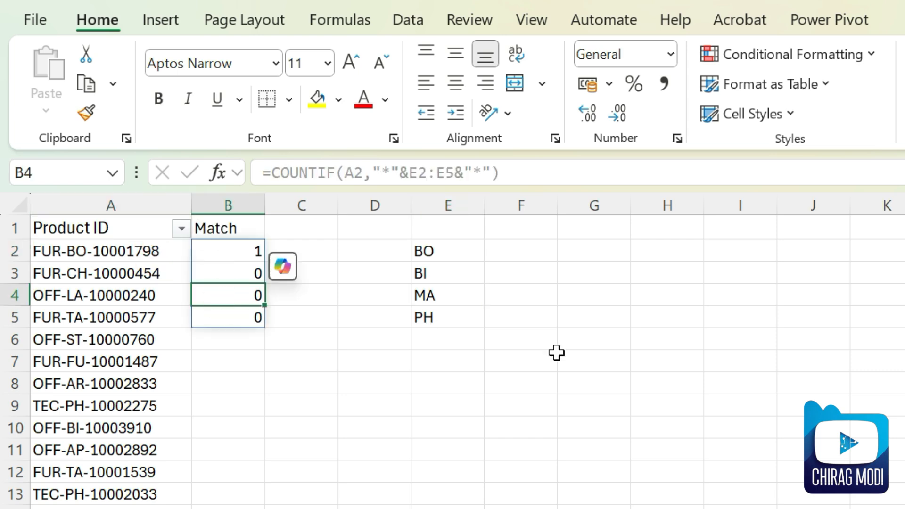
{"action": "left_click", "coordinate": [449, 324]}
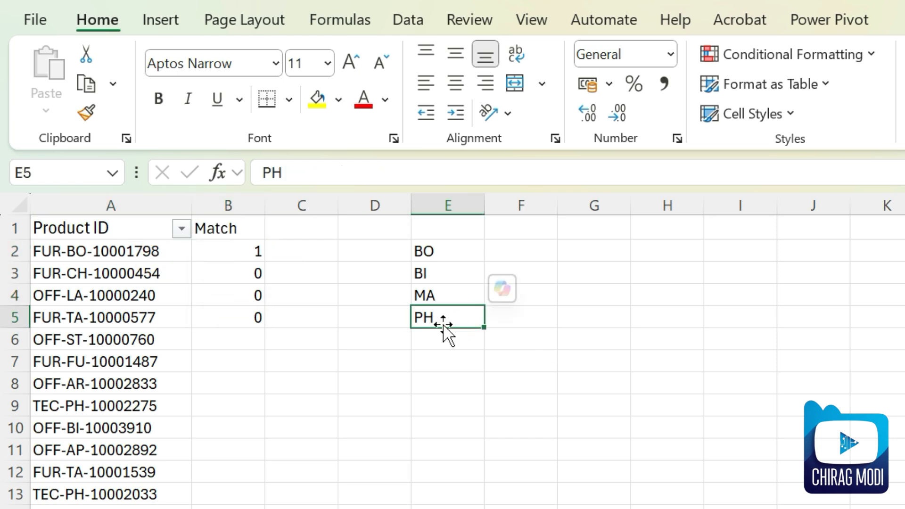
{"action": "left_click", "coordinate": [115, 247]}
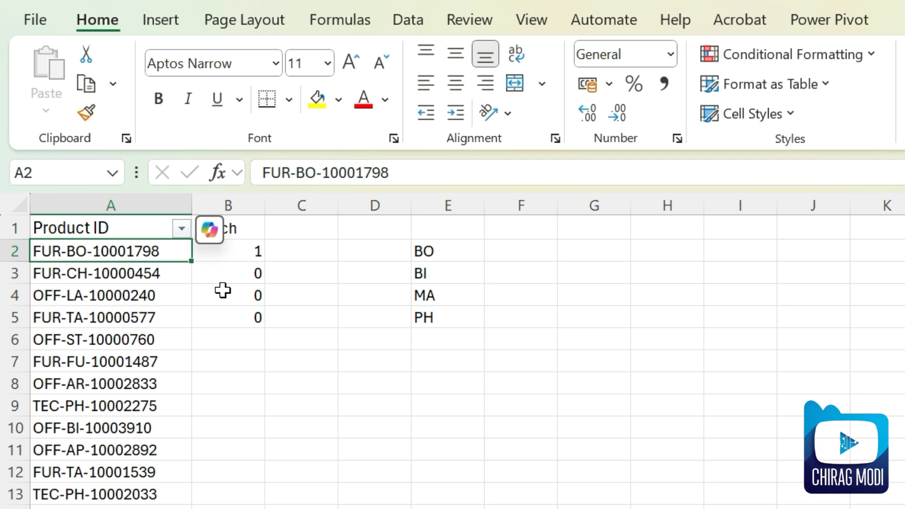
{"action": "left_click", "coordinate": [222, 315]}
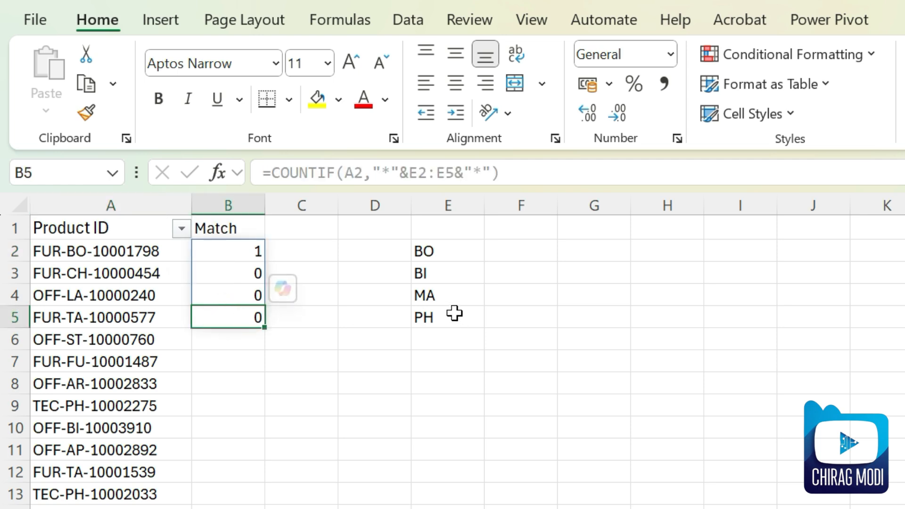
Replace the middle code of the product ID in A2 with MA, making it FUR-MA-10001798.
{"action": "left_click", "coordinate": [91, 248]}
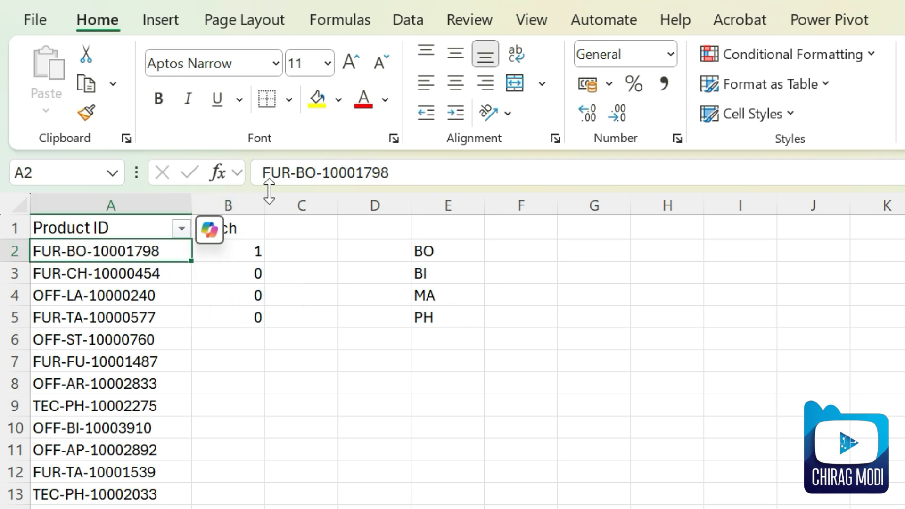
{"action": "left_click", "coordinate": [304, 173]}
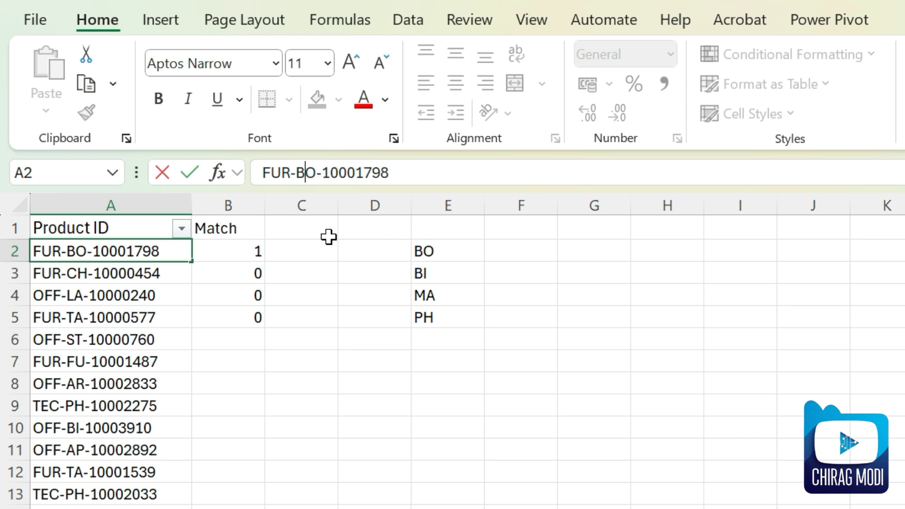
{"action": "key", "text": "shift+Right"}
{"action": "key", "text": "shift+Right"}
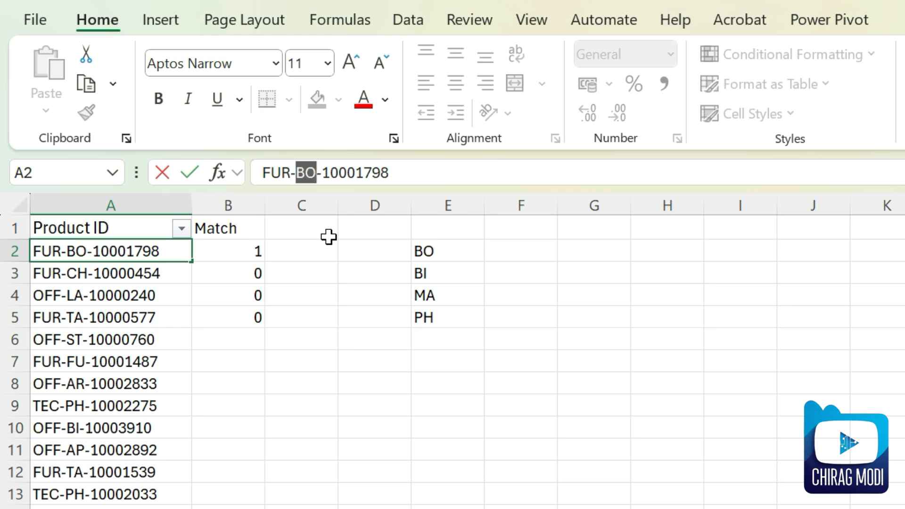
{"action": "type", "text": "MA"}
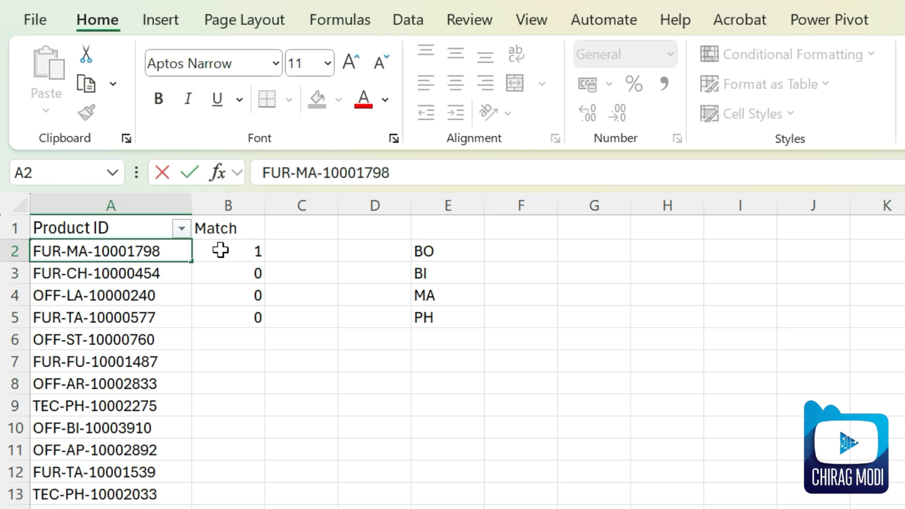
{"action": "key", "text": "Return"}
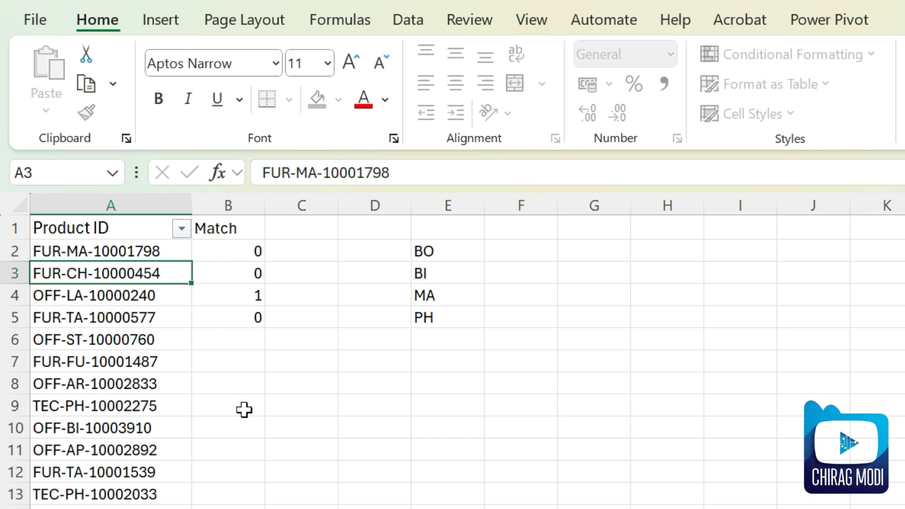
Compare the updated B2:B5 results with the codes in E2:E5 and the product IDs in rows 2 to 13.
{"action": "left_click", "coordinate": [226, 293]}
{"action": "left_click", "coordinate": [233, 399]}
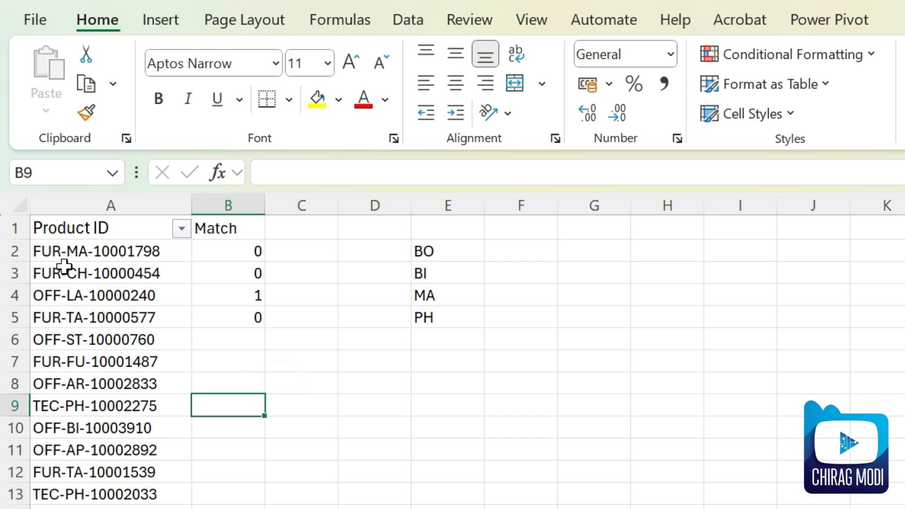
{"action": "left_click", "coordinate": [70, 252]}
{"action": "left_click_drag", "start_coordinate": [439, 243], "coordinate": [438, 317]}
{"action": "left_click_drag", "start_coordinate": [247, 248], "coordinate": [238, 319]}
{"action": "left_click", "coordinate": [231, 467]}
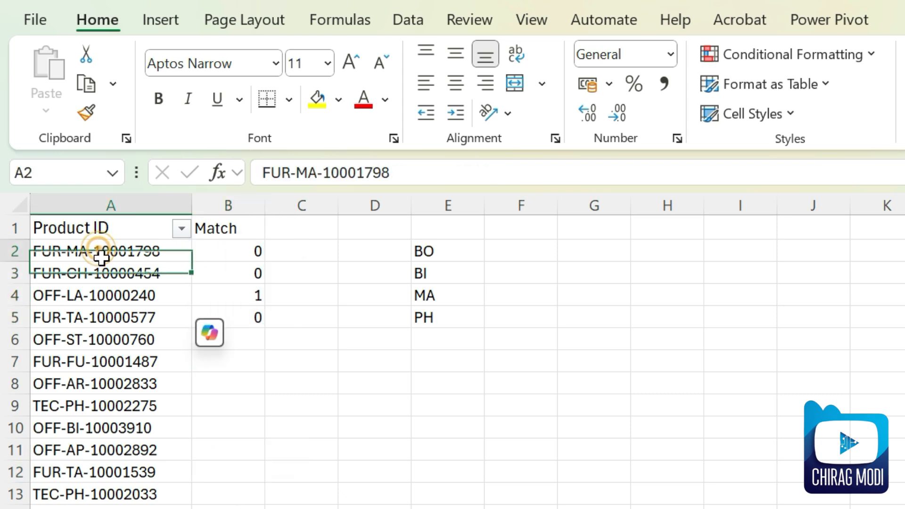
{"action": "left_click_drag", "start_coordinate": [99, 253], "coordinate": [113, 495]}
{"action": "left_click", "coordinate": [75, 405]}
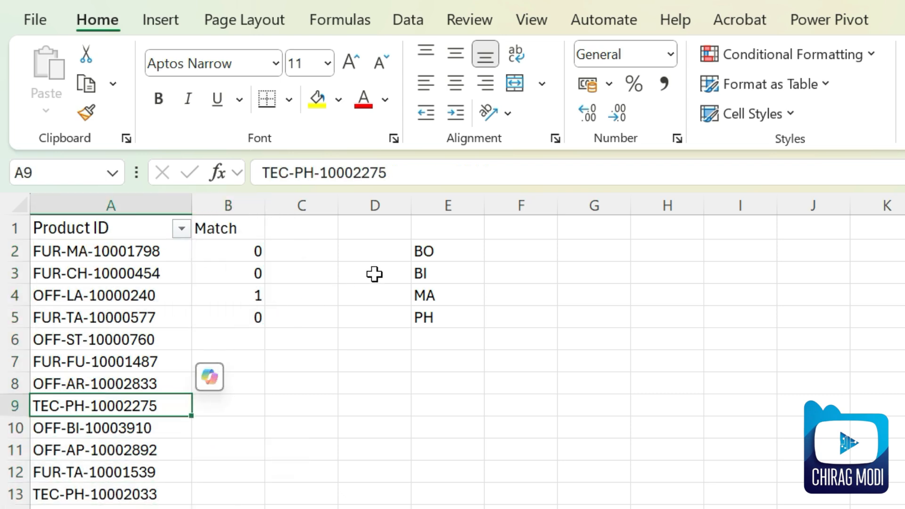
{"action": "left_click_drag", "start_coordinate": [446, 254], "coordinate": [449, 306]}
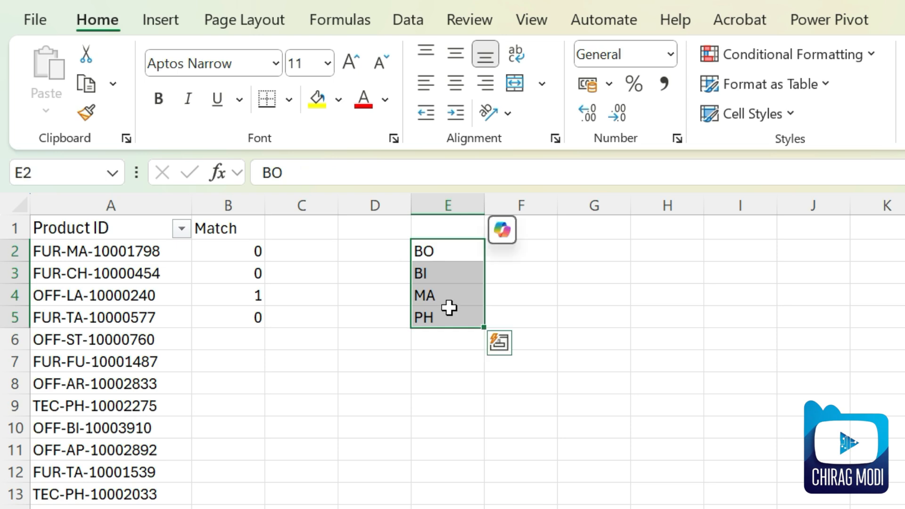
{"action": "left_click_drag", "start_coordinate": [151, 257], "coordinate": [137, 448]}
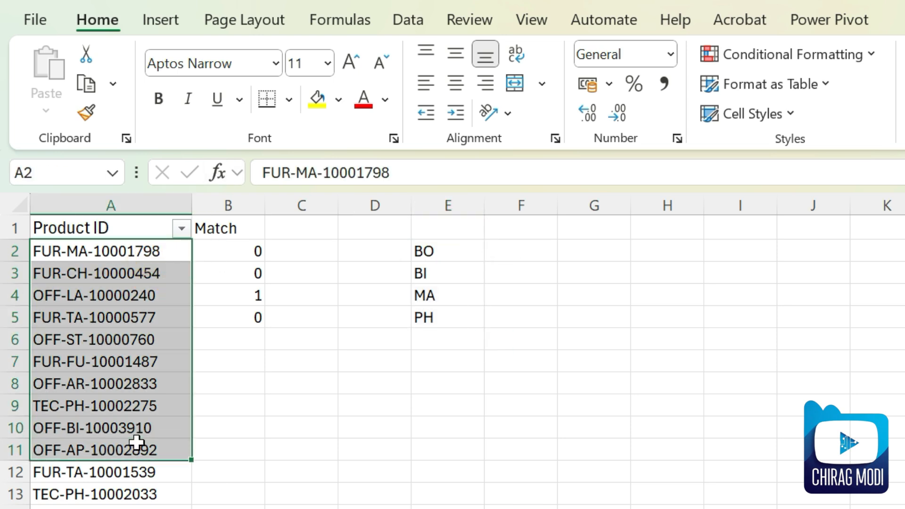
{"action": "left_click", "coordinate": [254, 316]}
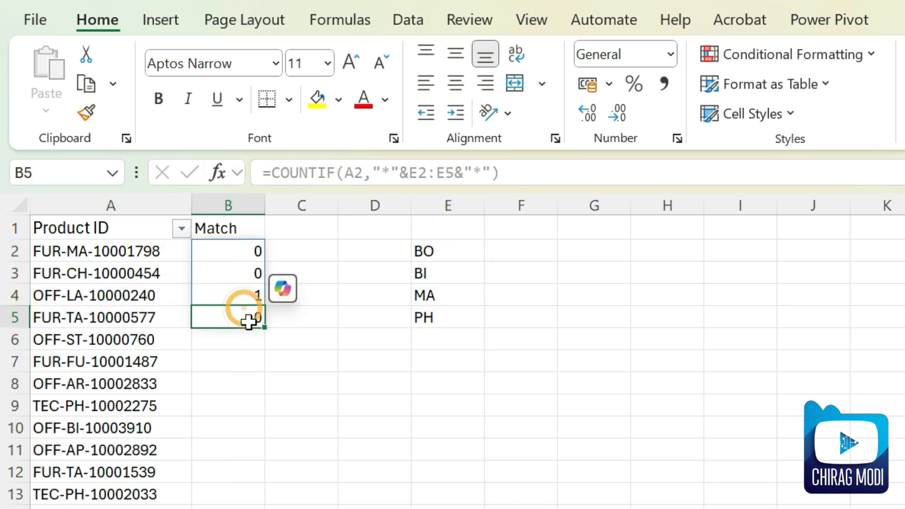
Wrap the COUNTIF formula in B2 in an OR function, making it =OR(COUNTIF(A2,"*"&E2:E5&"*")).
{"action": "left_click", "coordinate": [216, 258]}
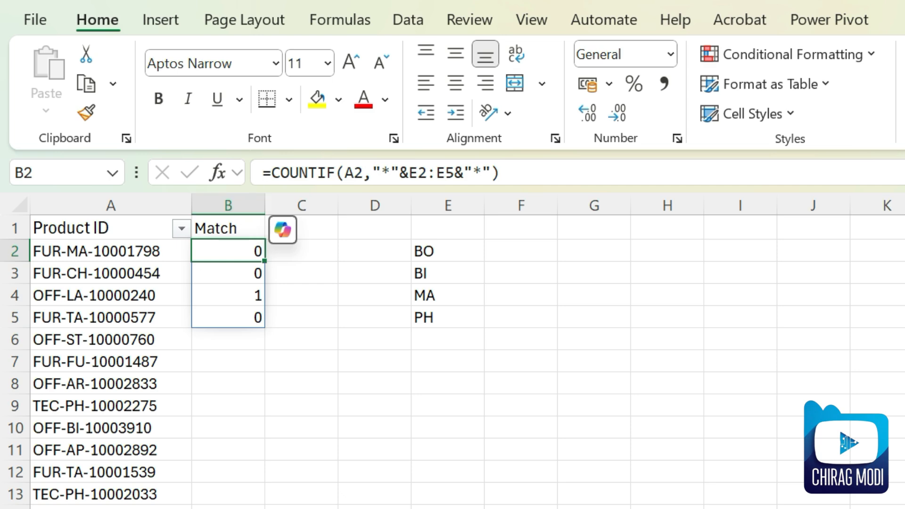
{"action": "left_click", "coordinate": [272, 172]}
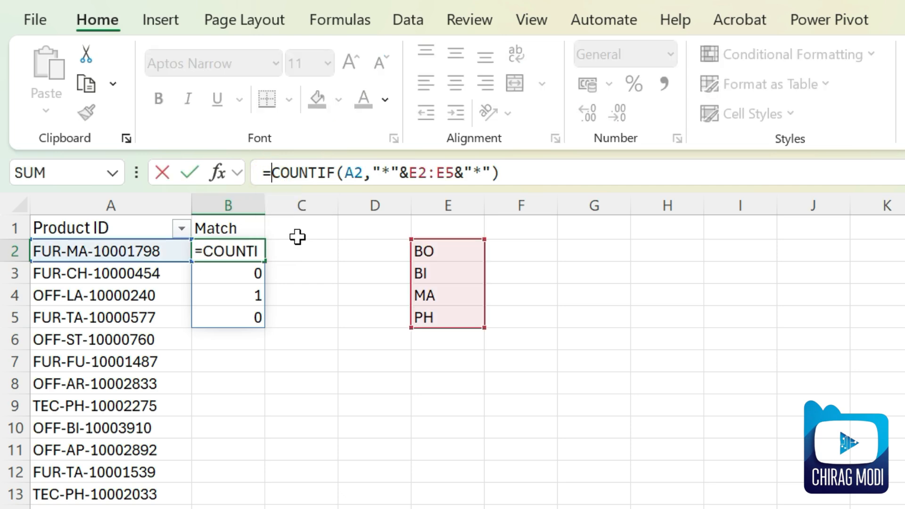
{"action": "type", "text": "or"}
{"action": "key", "text": "Tab"}
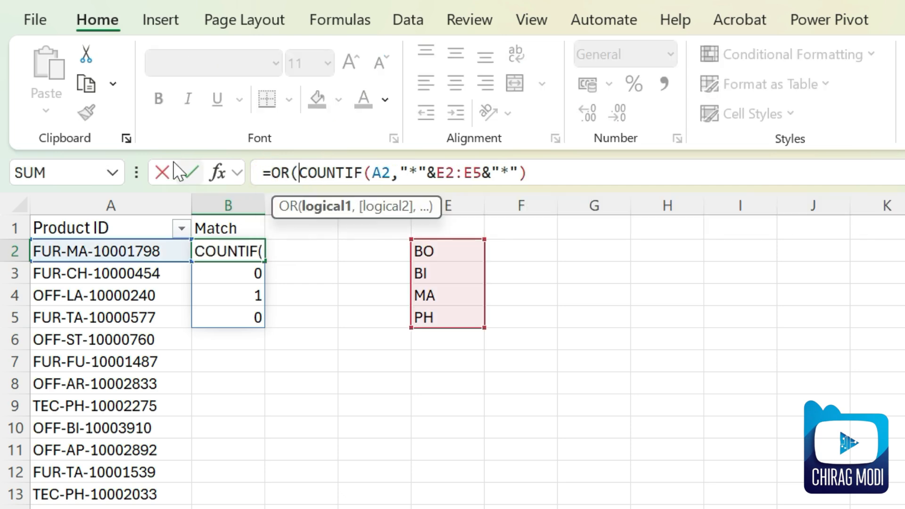
{"action": "left_click", "coordinate": [564, 173]}
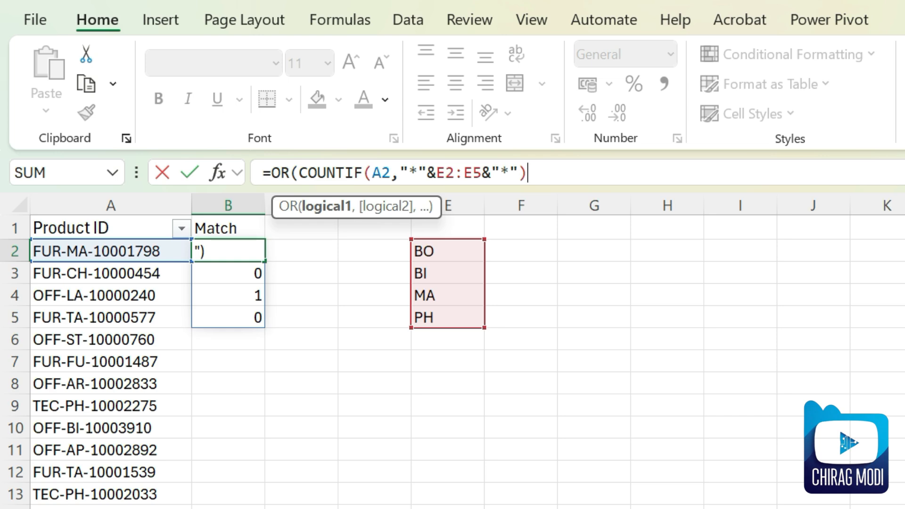
{"action": "type", "text": ")"}
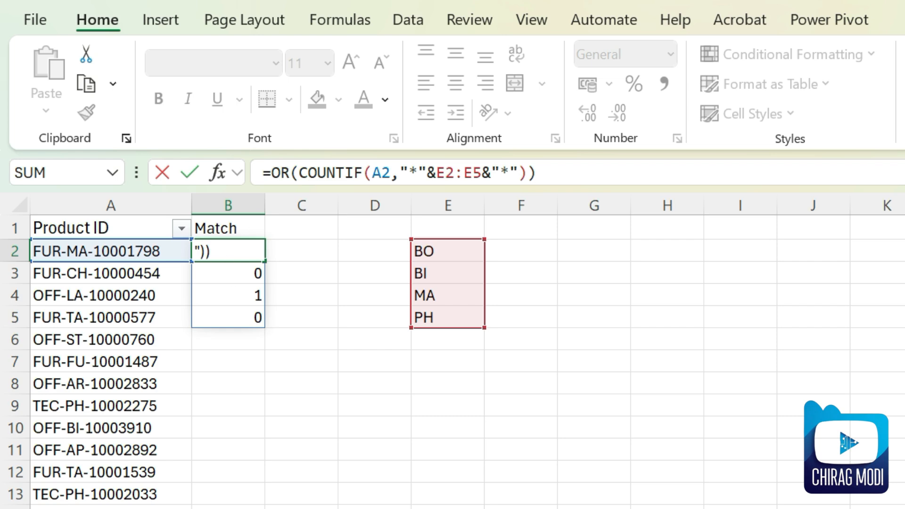
{"action": "key", "text": "Return"}
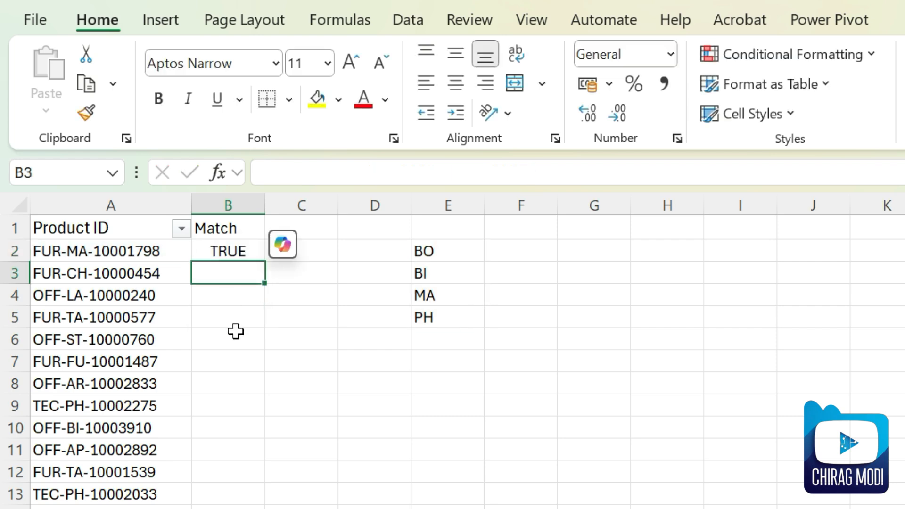
Compare the OR result in B2 with the product ID in A2 and the search codes in E2:E5.
{"action": "left_click", "coordinate": [214, 251]}
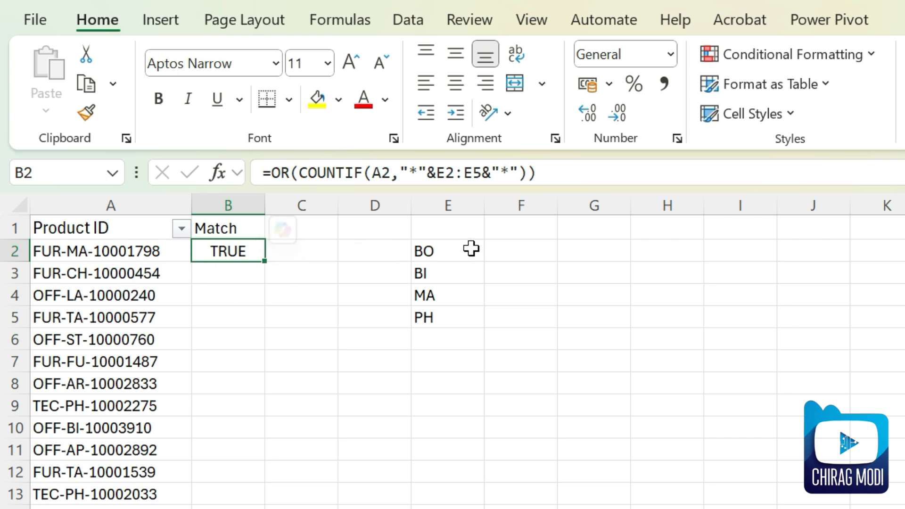
{"action": "left_click_drag", "start_coordinate": [471, 248], "coordinate": [465, 313]}
{"action": "left_click", "coordinate": [108, 252]}
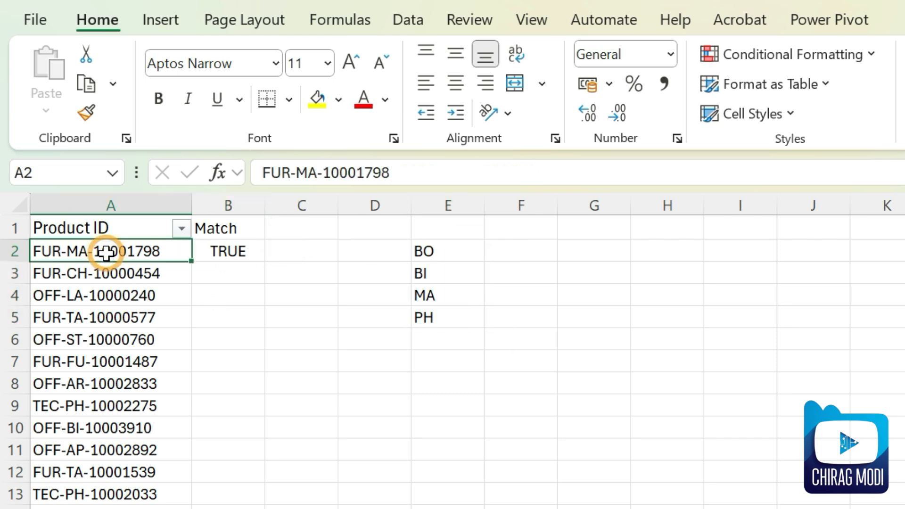
{"action": "left_click", "coordinate": [244, 254]}
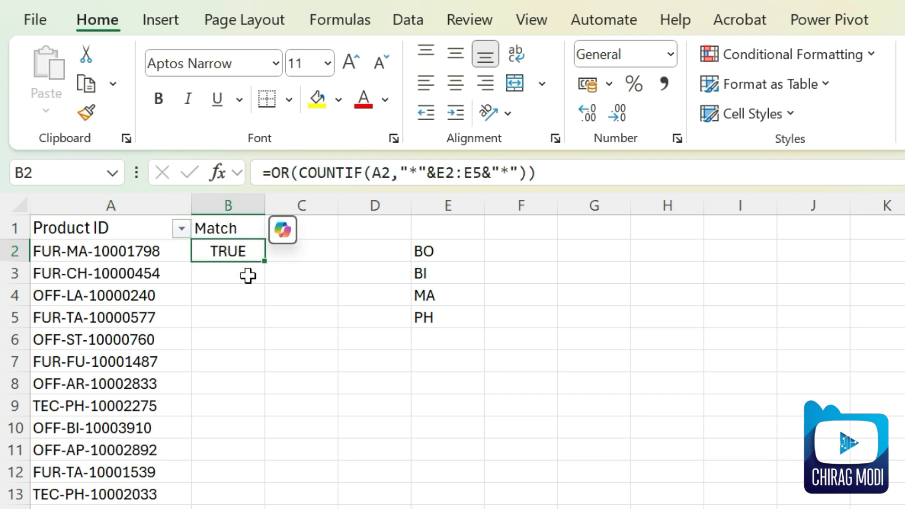
{"action": "left_click", "coordinate": [131, 253]}
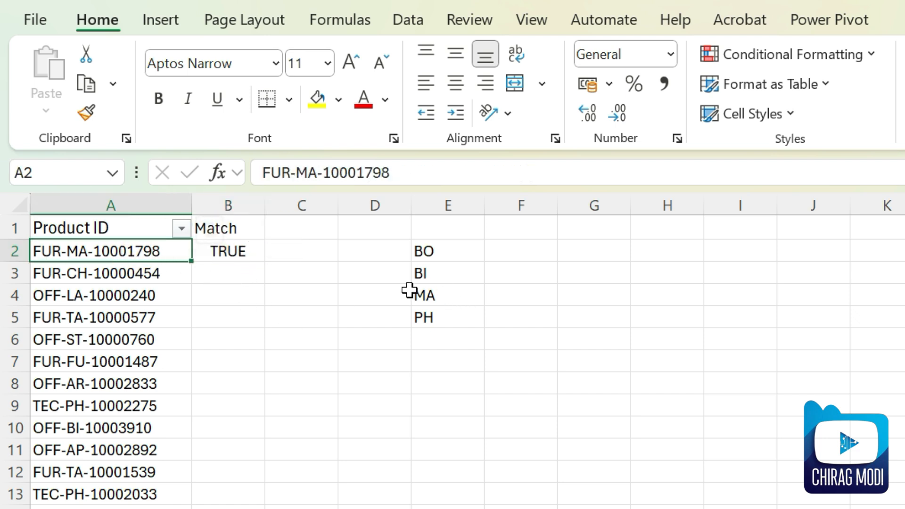
{"action": "left_click", "coordinate": [442, 303]}
{"action": "left_click", "coordinate": [216, 231]}
{"action": "left_click", "coordinate": [229, 258]}
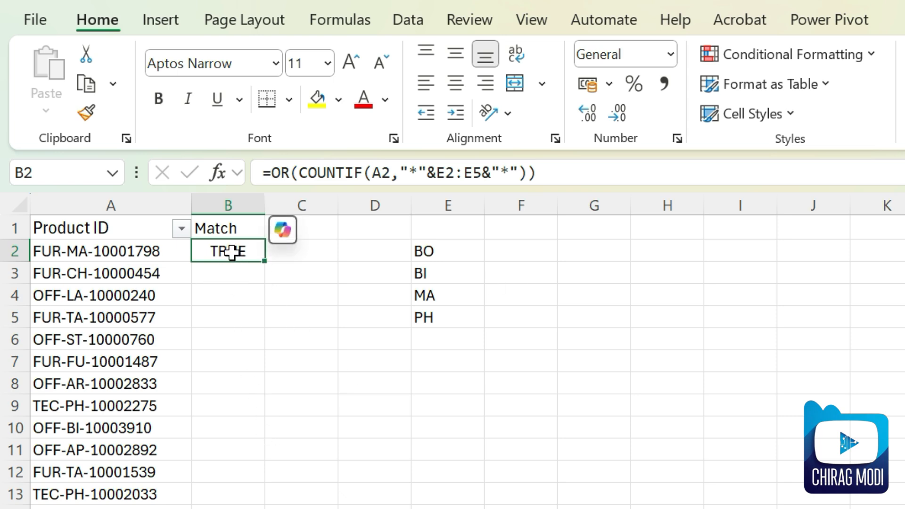
{"action": "left_click_drag", "start_coordinate": [438, 249], "coordinate": [443, 317]}
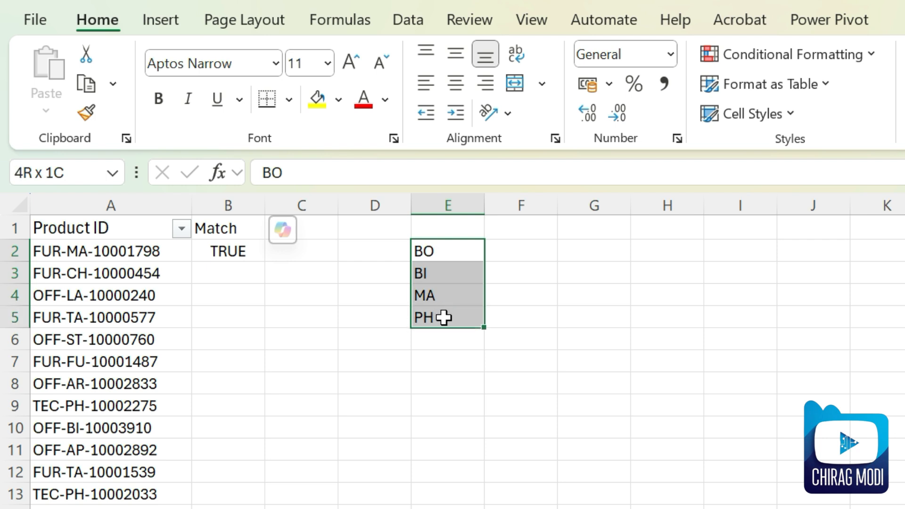
Make the code range in the B2 formula absolute as $E$2:$E$5.
{"action": "left_click", "coordinate": [239, 251]}
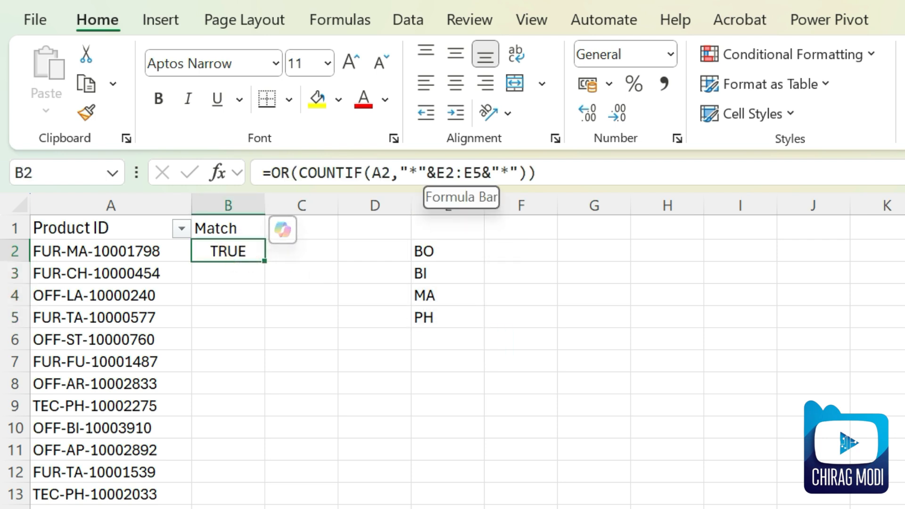
{"action": "left_click", "coordinate": [445, 172]}
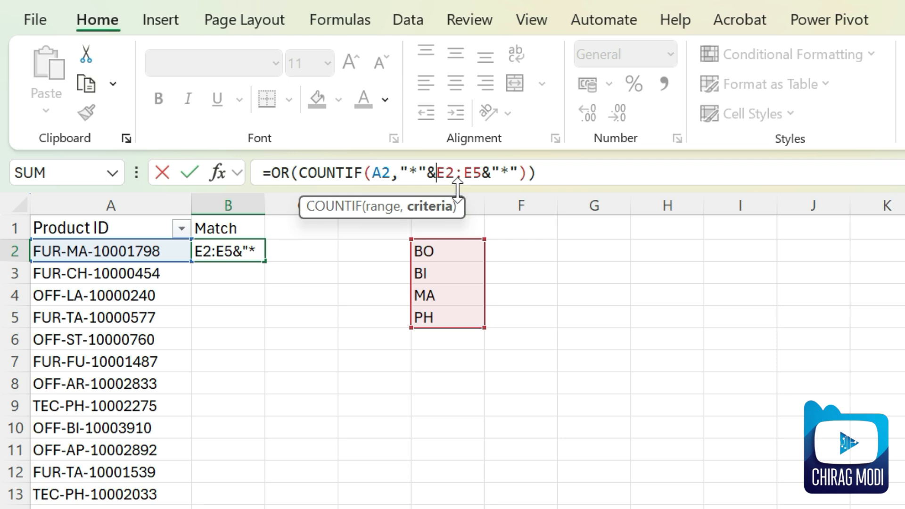
{"action": "key", "text": "F4"}
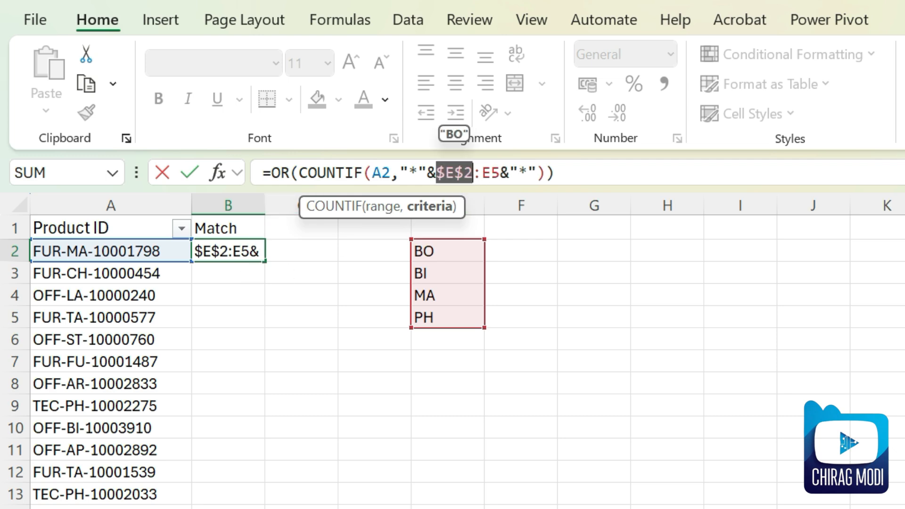
{"action": "key", "text": "Right"}
{"action": "key", "text": "Right"}
{"action": "key", "text": "F4"}
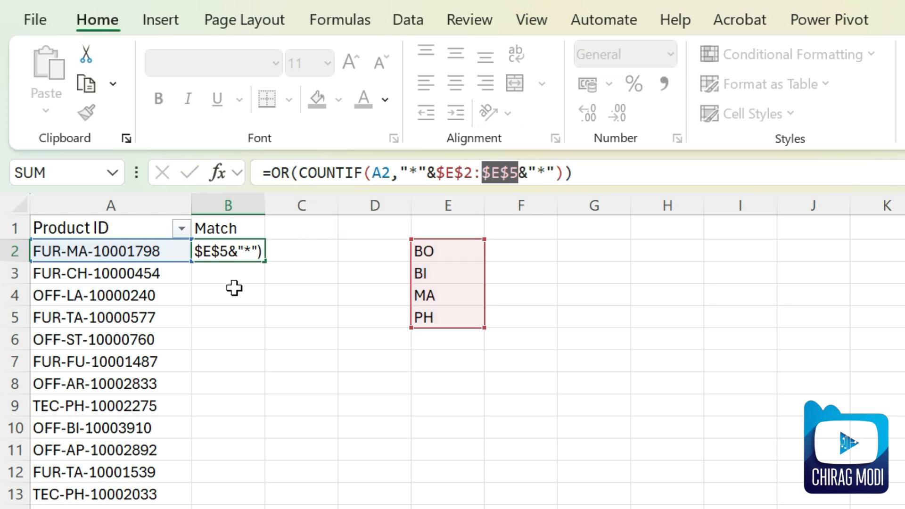
{"action": "key", "text": "Return"}
Fill the B2 formula down the Match column and inspect the cell references of the copied formula in B3.
{"action": "left_click", "coordinate": [232, 252]}
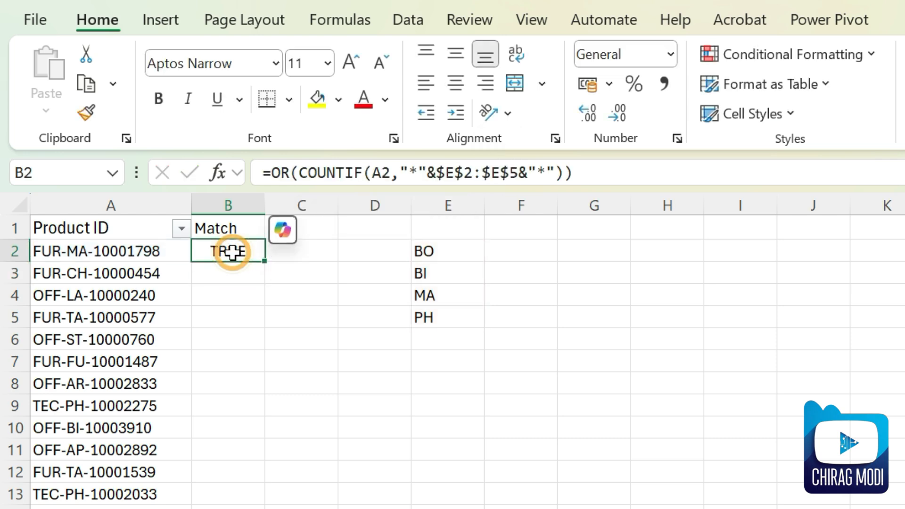
{"action": "double_click", "coordinate": [264, 265]}
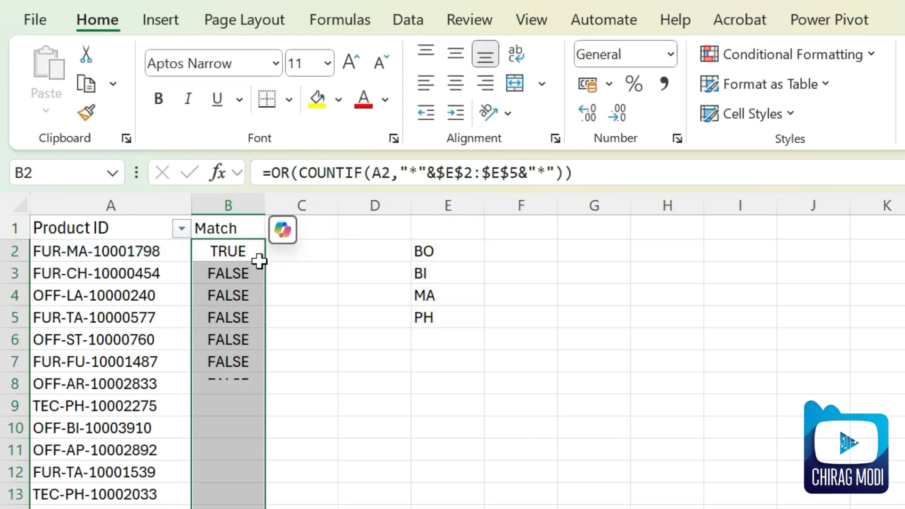
{"action": "left_click", "coordinate": [211, 276]}
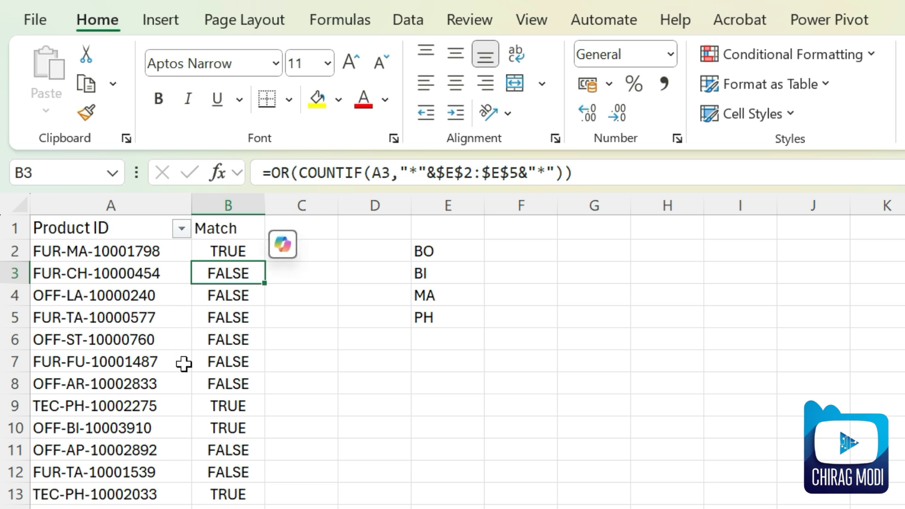
{"action": "key", "text": "F2"}
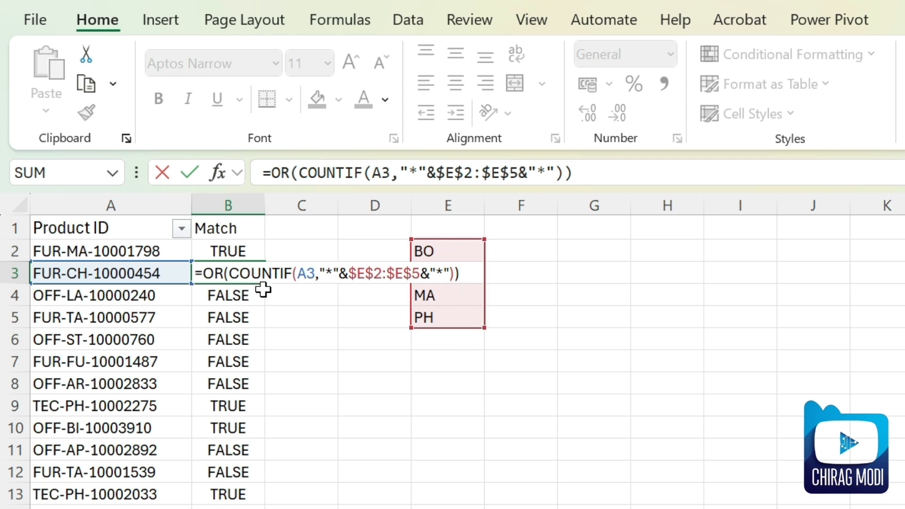
{"action": "key", "text": "ctrl+Return"}
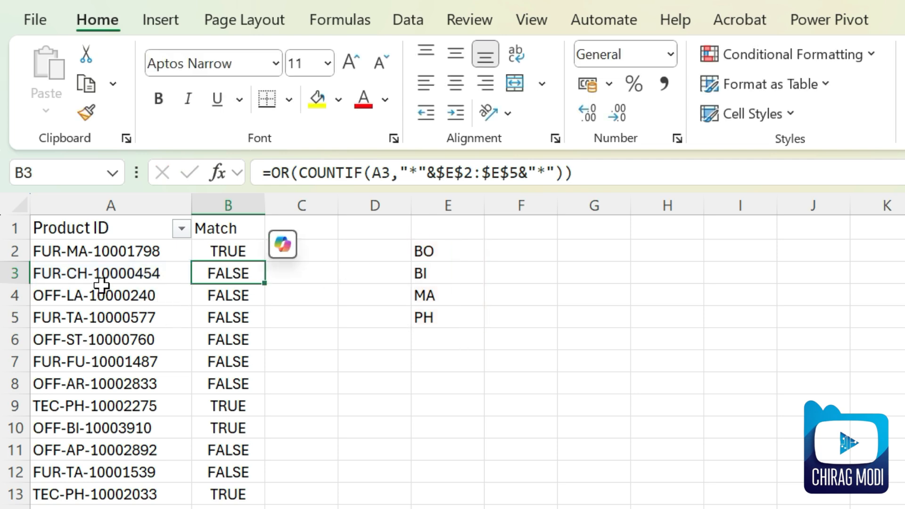
Check the Match results in B3:B11 against their product IDs and the search codes in E2:E5.
{"action": "left_click_drag", "start_coordinate": [236, 273], "coordinate": [242, 384]}
{"action": "left_click", "coordinate": [228, 404]}
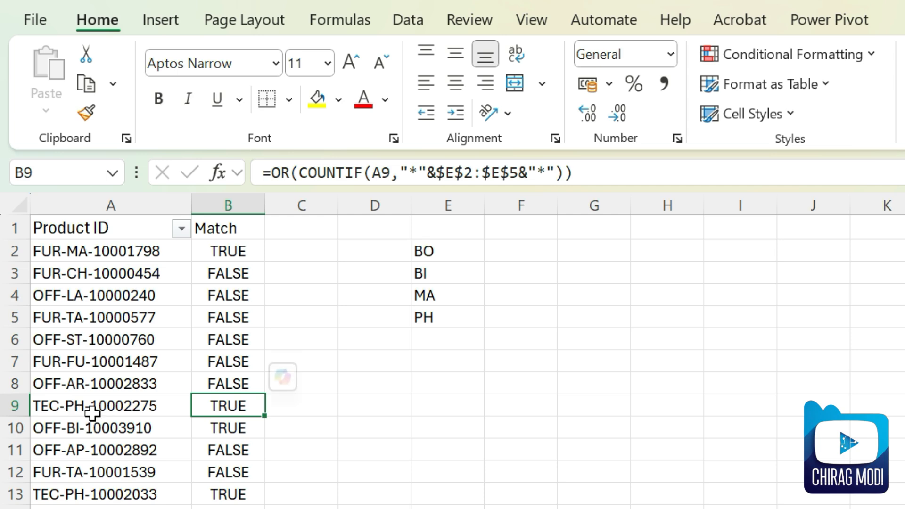
{"action": "left_click_drag", "start_coordinate": [427, 259], "coordinate": [438, 317]}
{"action": "left_click", "coordinate": [216, 405]}
{"action": "left_click", "coordinate": [222, 445]}
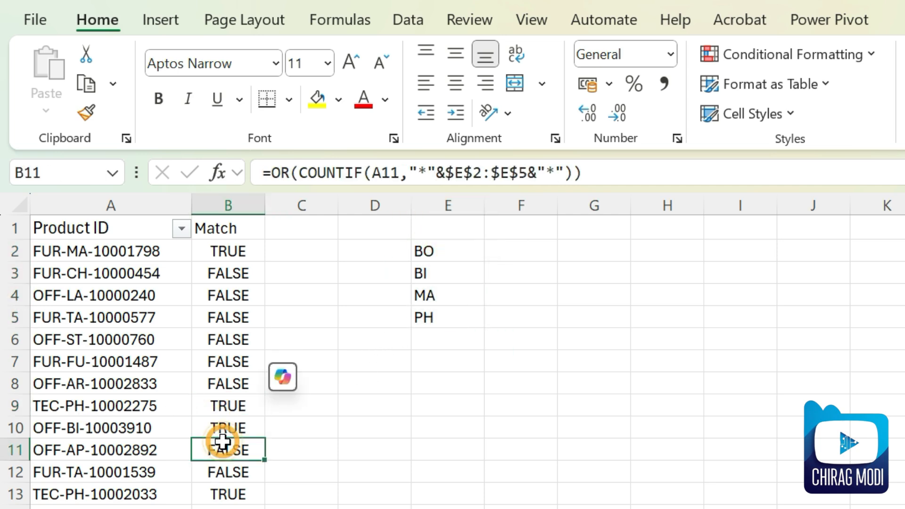
{"action": "left_click", "coordinate": [223, 422]}
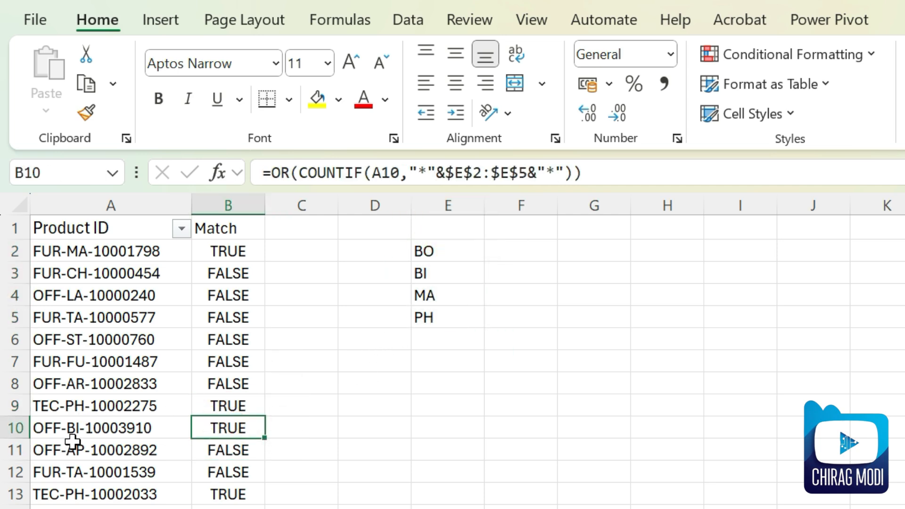
{"action": "left_click", "coordinate": [428, 277]}
Replace the first search code in E2 with LA and check the match for the product ID in row 4.
{"action": "key", "text": "Up"}
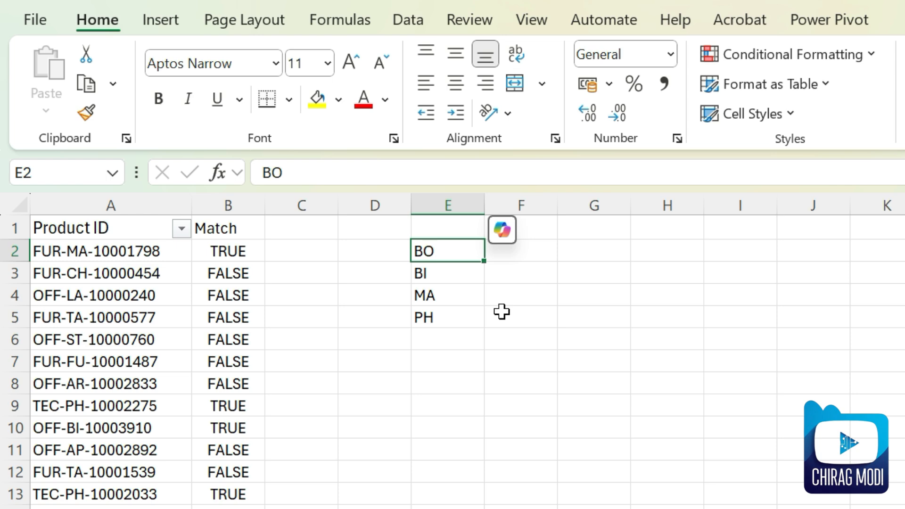
{"action": "type", "text": "LA"}
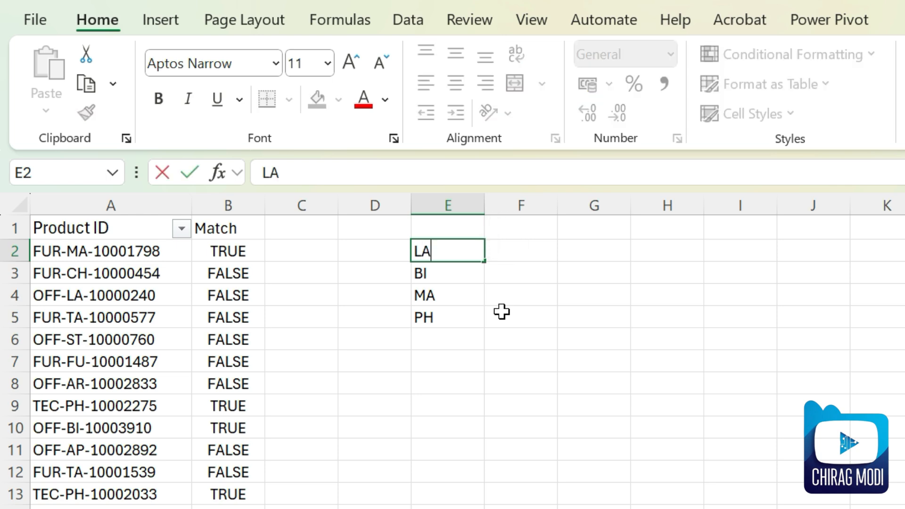
{"action": "key", "text": "Return"}
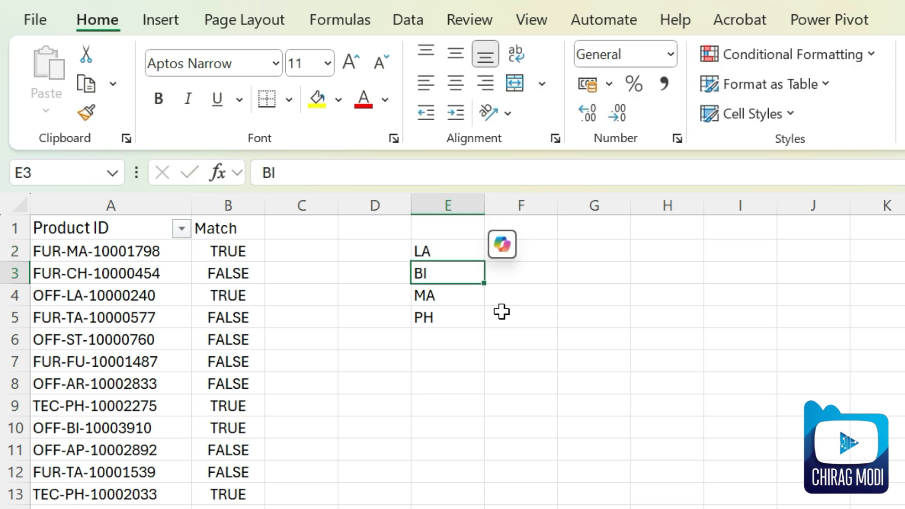
{"action": "left_click", "coordinate": [90, 297]}
{"action": "left_click", "coordinate": [238, 296]}
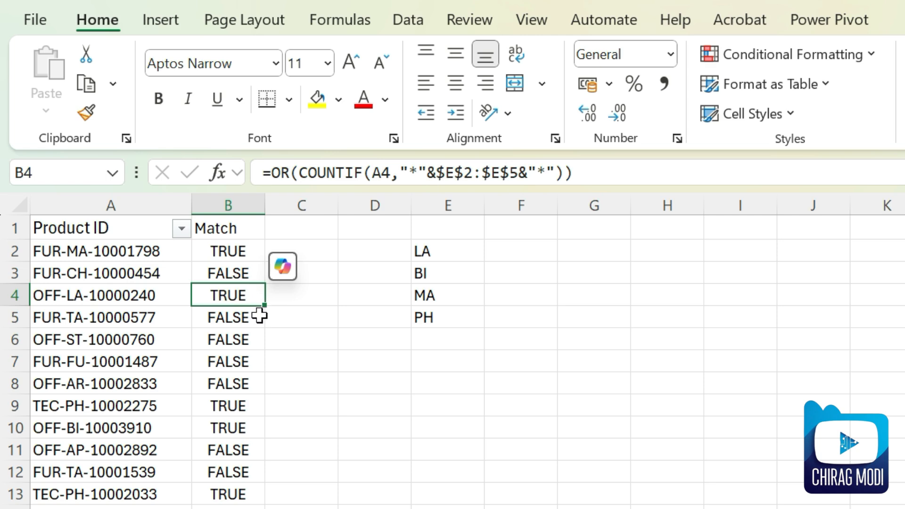
Set the search code in E2 back to BO and recheck the Match results in B4, B2 and B10.
{"action": "left_click", "coordinate": [440, 250]}
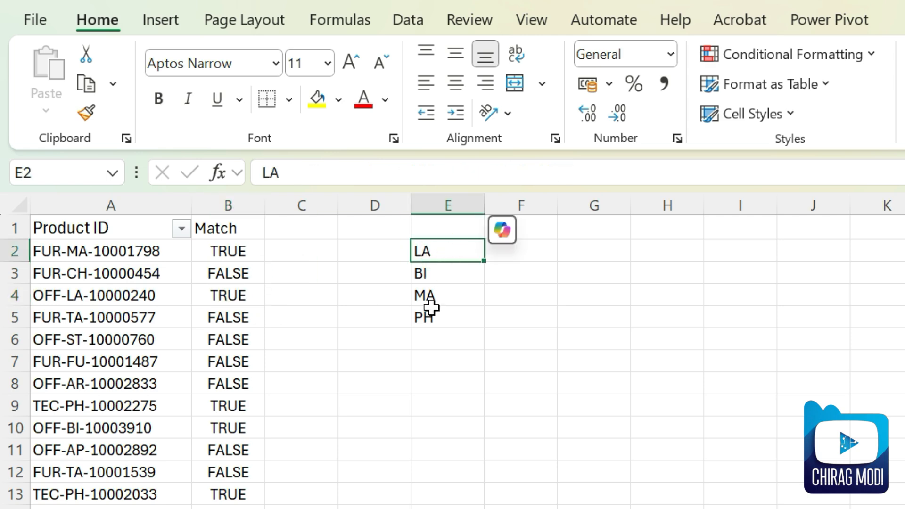
{"action": "type", "text": "BO"}
{"action": "key", "text": "Return"}
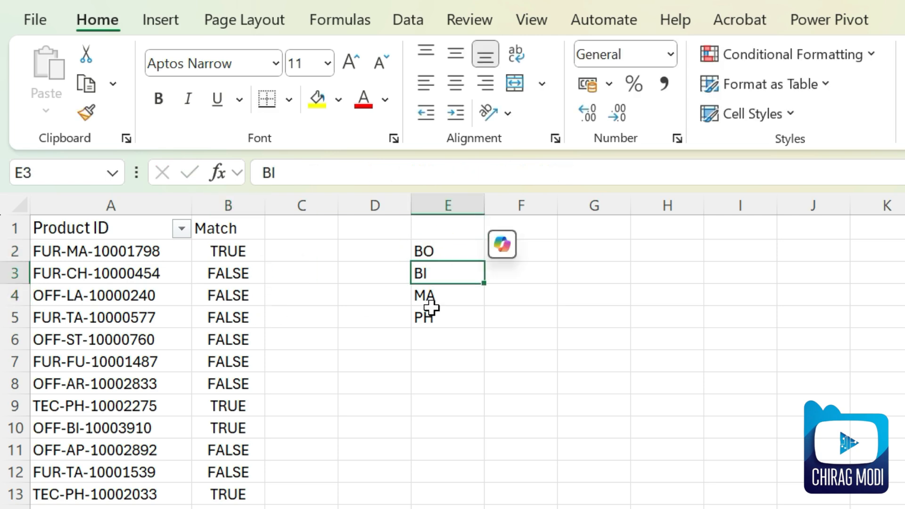
{"action": "left_click", "coordinate": [221, 295]}
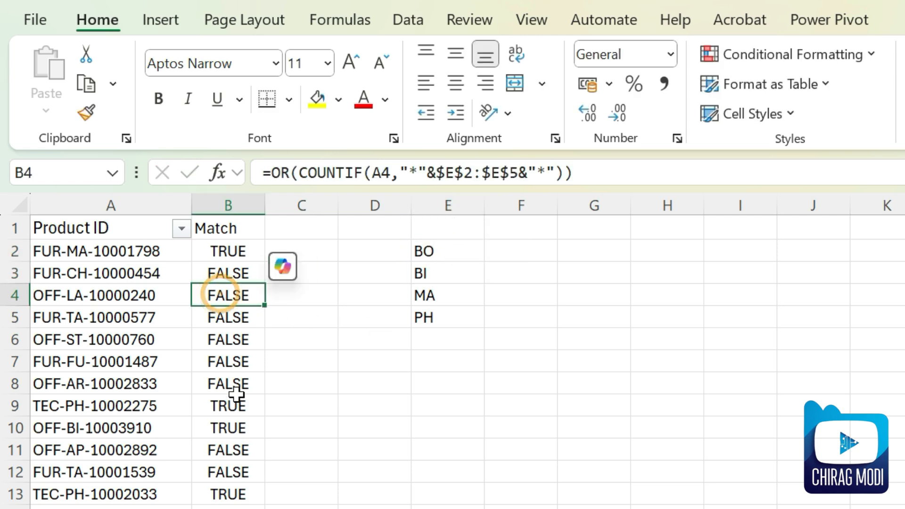
{"action": "left_click", "coordinate": [220, 252]}
{"action": "left_click", "coordinate": [228, 429]}
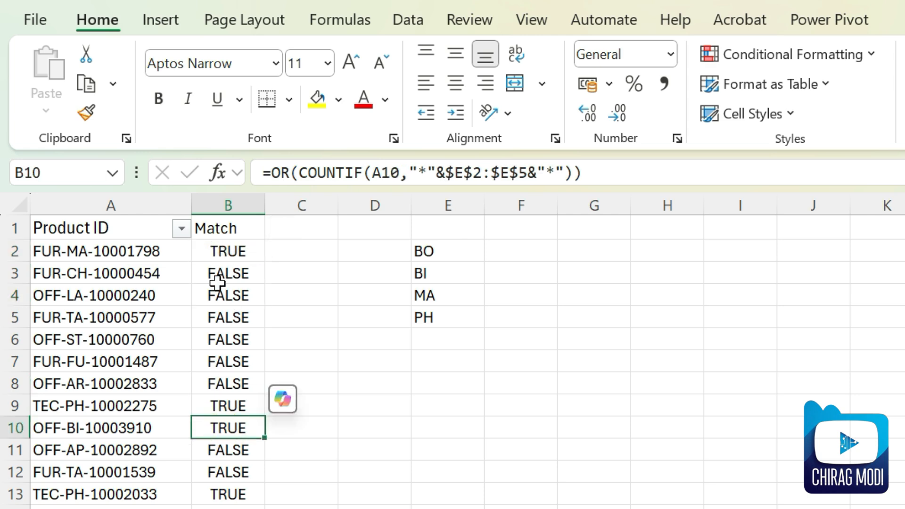
{"action": "left_click", "coordinate": [223, 232]}
Wrap the OR formula in B2 in an IF that returns "Match" when true and "Not Match" when false.
{"action": "left_click", "coordinate": [226, 251]}
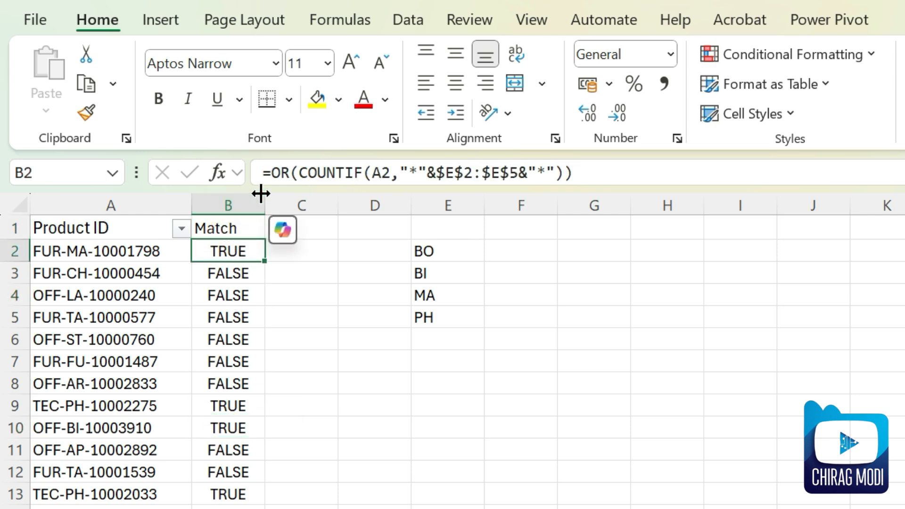
{"action": "left_click", "coordinate": [271, 173]}
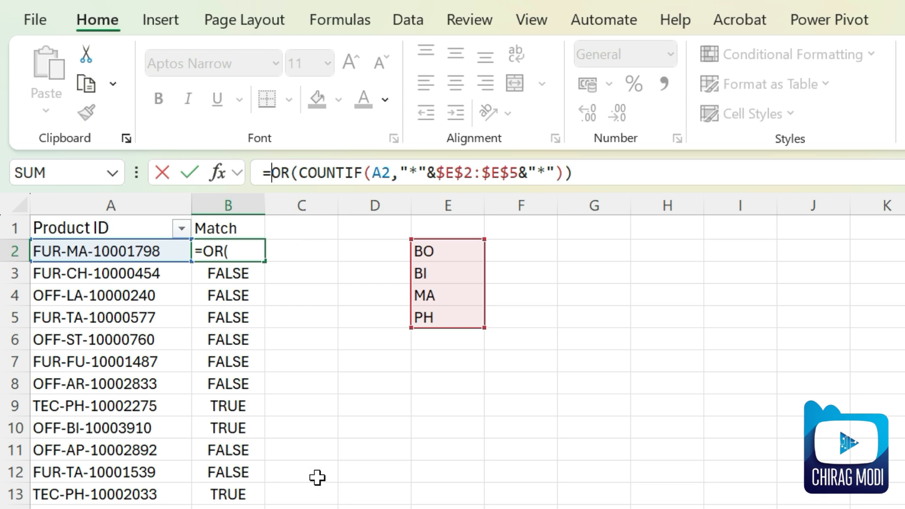
{"action": "type", "text": "if"}
{"action": "key", "text": "Tab"}
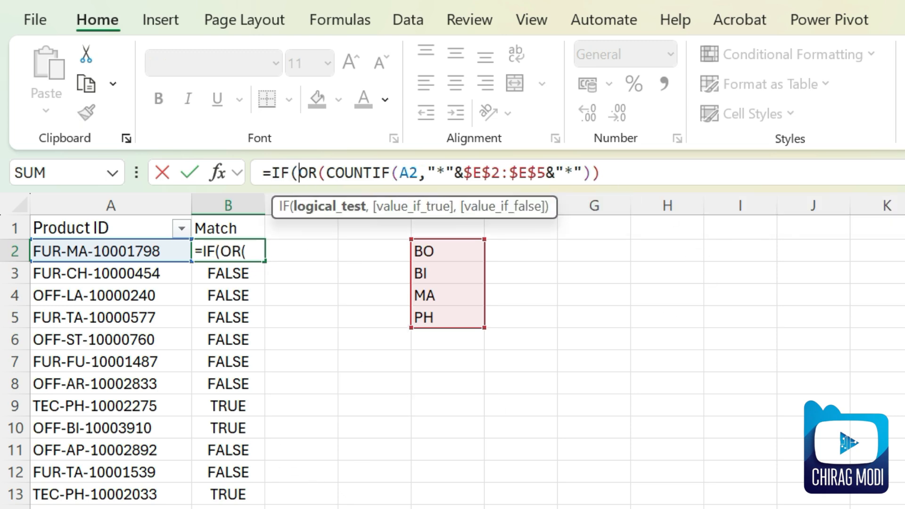
{"action": "left_click", "coordinate": [613, 175]}
{"action": "type", "text": ","}
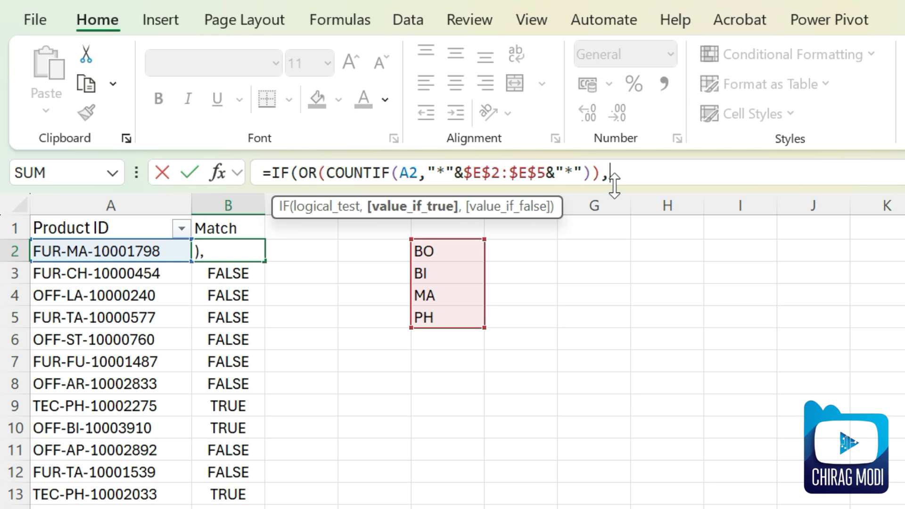
{"action": "type", "text": "\"Matc"}
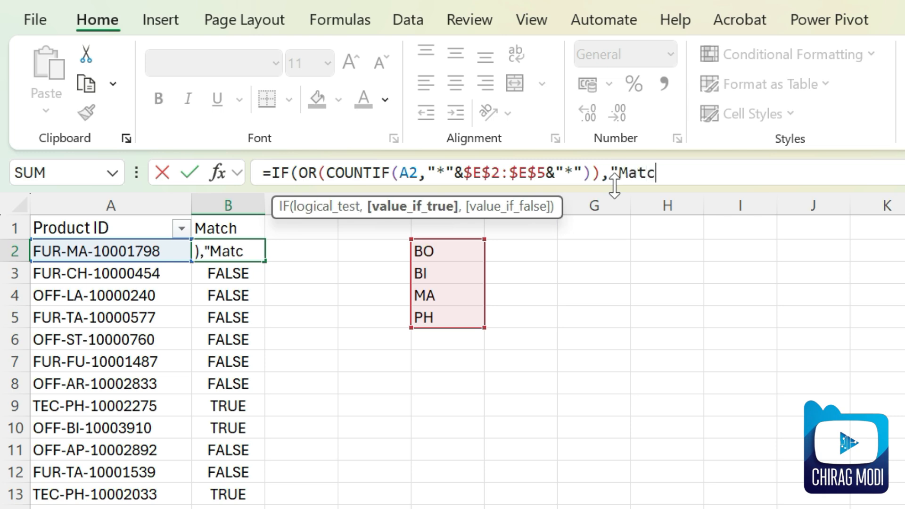
{"action": "type", "text": "h\","}
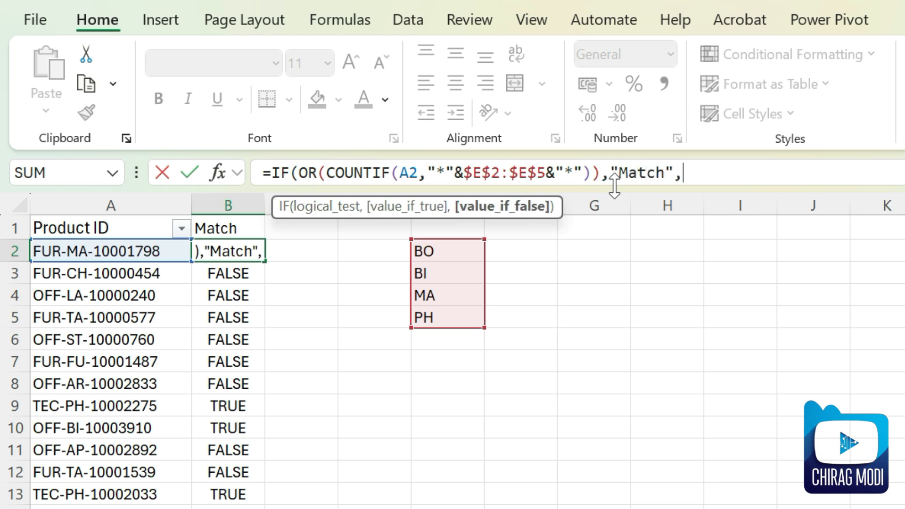
{"action": "type", "text": "\""}
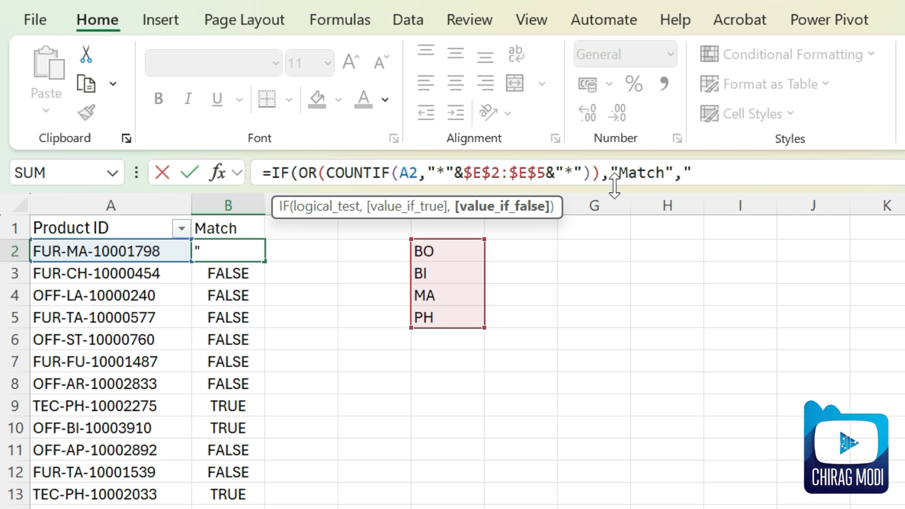
{"action": "type", "text": "Not"}
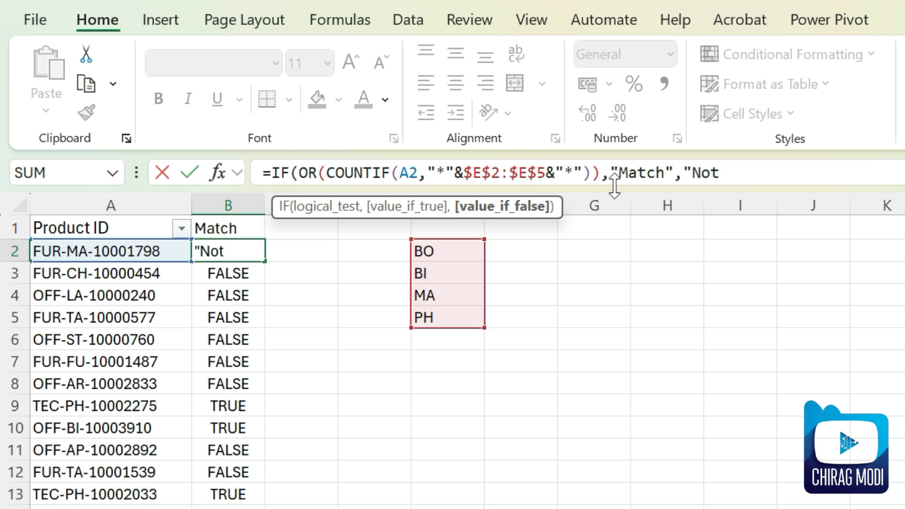
{"action": "type", "text": " Match"}
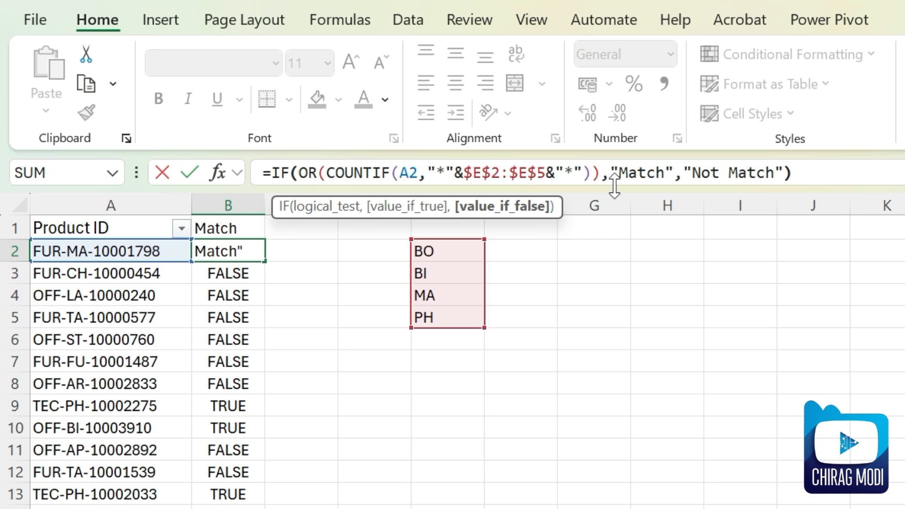
{"action": "key", "text": "Return"}
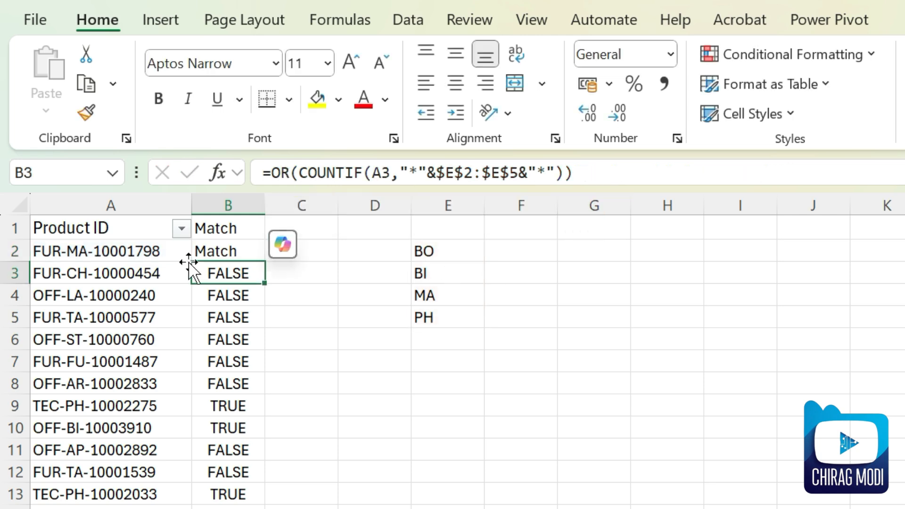
Fill the updated B2 formula down the Match column and widen column B.
{"action": "left_click", "coordinate": [221, 249]}
{"action": "double_click", "coordinate": [263, 262]}
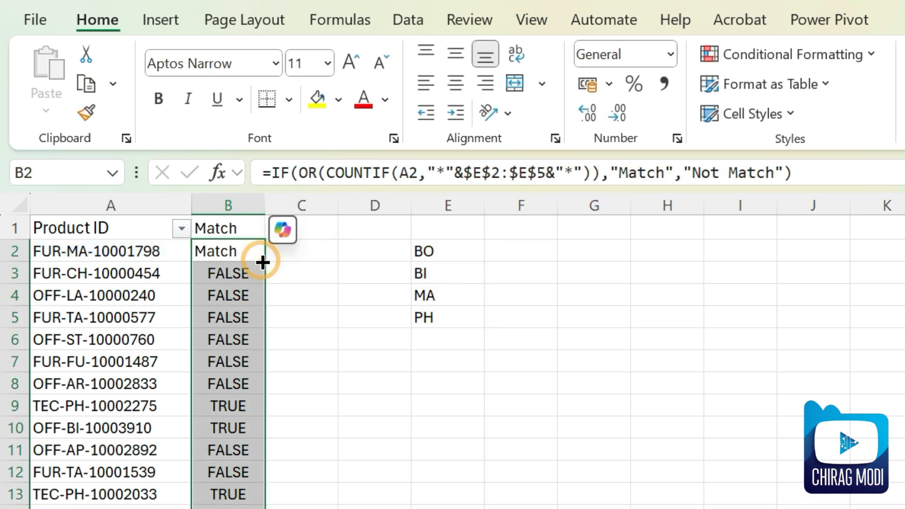
{"action": "left_click", "coordinate": [245, 318]}
{"action": "left_click_drag", "start_coordinate": [263, 204], "coordinate": [338, 203]}
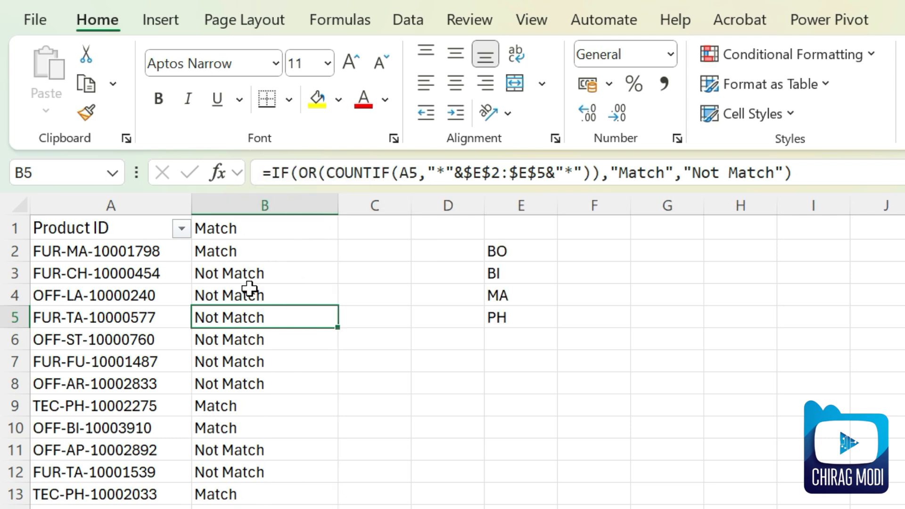
Check the text results in B2, B3 and B9 of the Match column.
{"action": "left_click", "coordinate": [239, 274]}
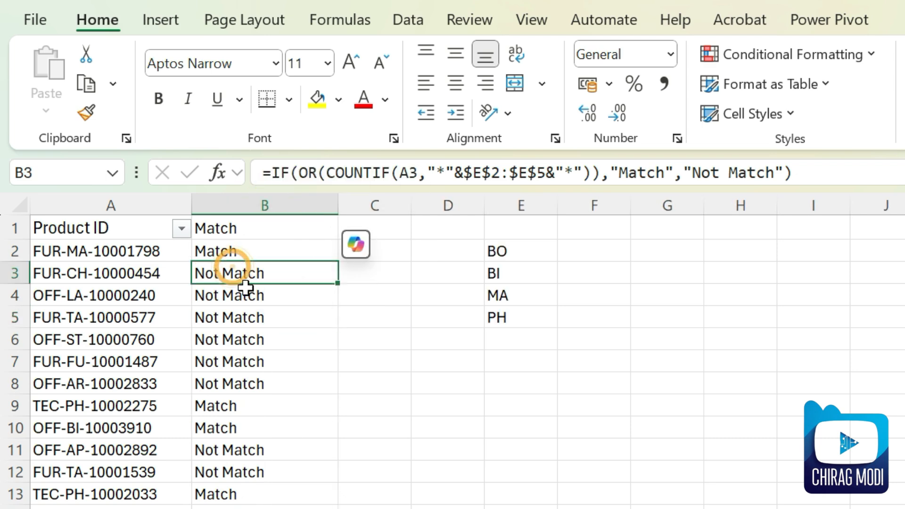
{"action": "left_click", "coordinate": [233, 250]}
{"action": "left_click", "coordinate": [240, 271]}
{"action": "left_click", "coordinate": [254, 403]}
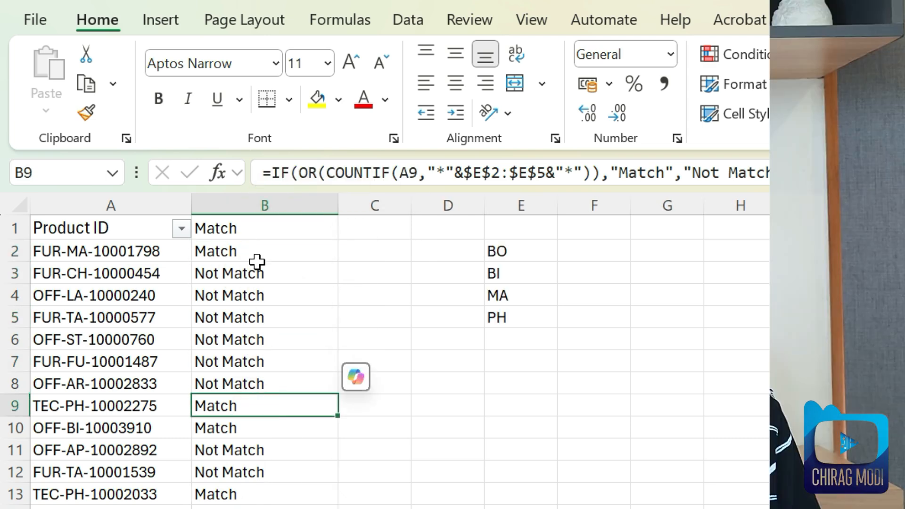